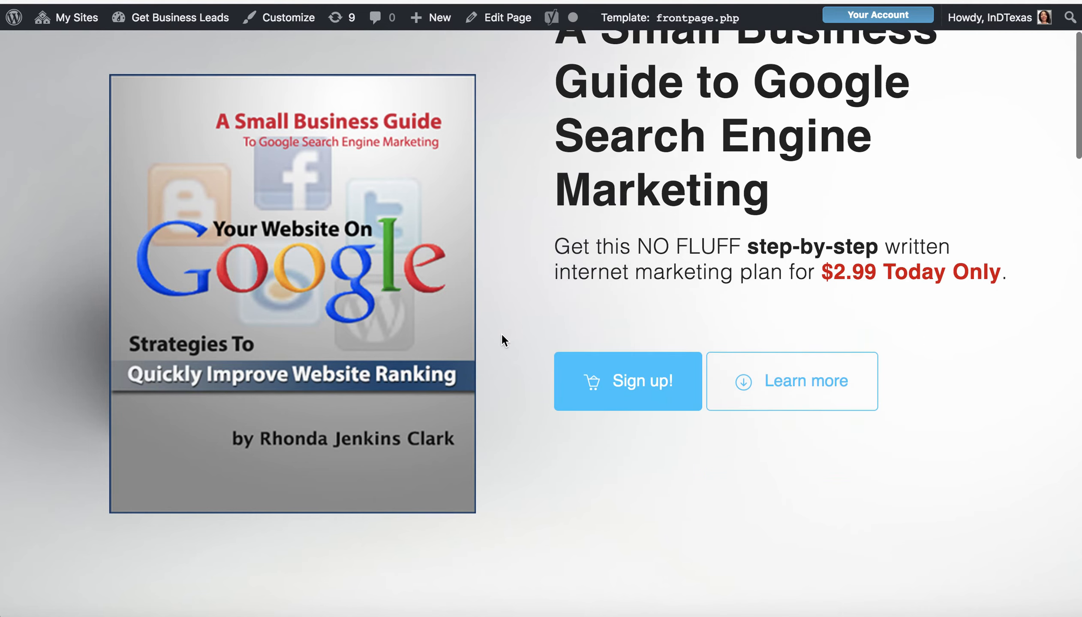
- Examine the book landing page's hero section, purchase button and author section
{"action": "scroll", "coordinate": [501, 333], "scroll_direction": "down", "scroll_amount": 3}
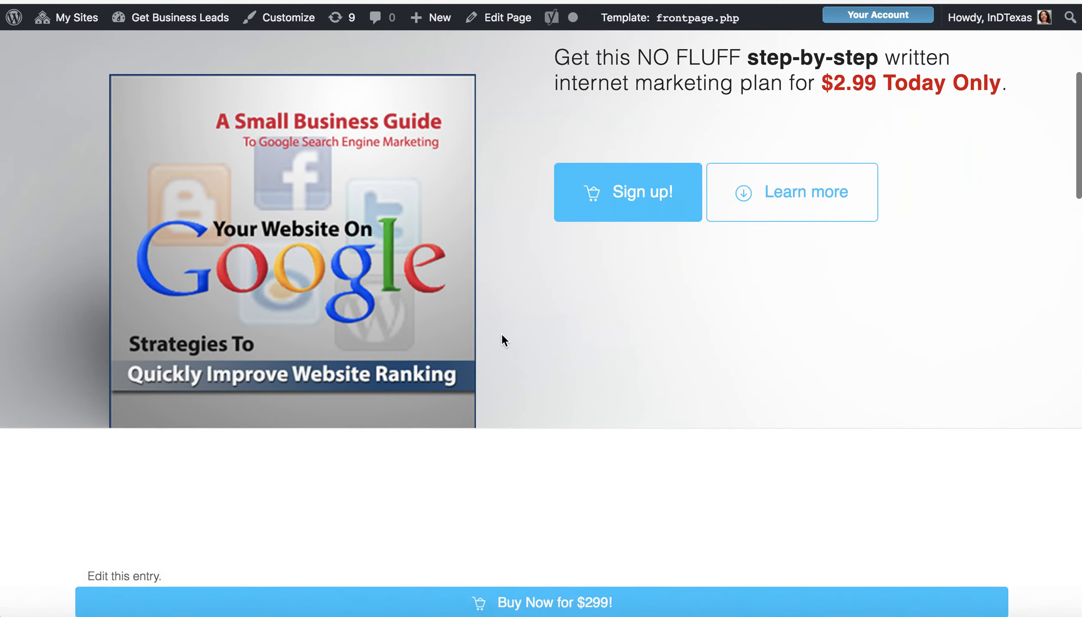
{"action": "scroll", "coordinate": [500, 333], "scroll_direction": "up", "scroll_amount": 5}
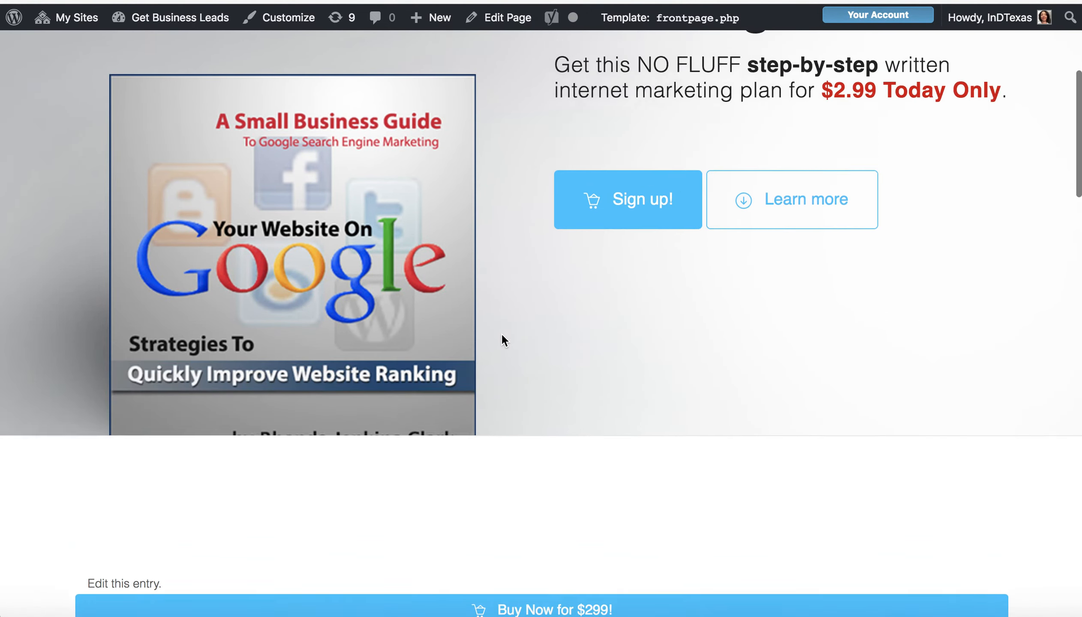
{"action": "scroll", "coordinate": [501, 333], "scroll_direction": "down", "scroll_amount": 6}
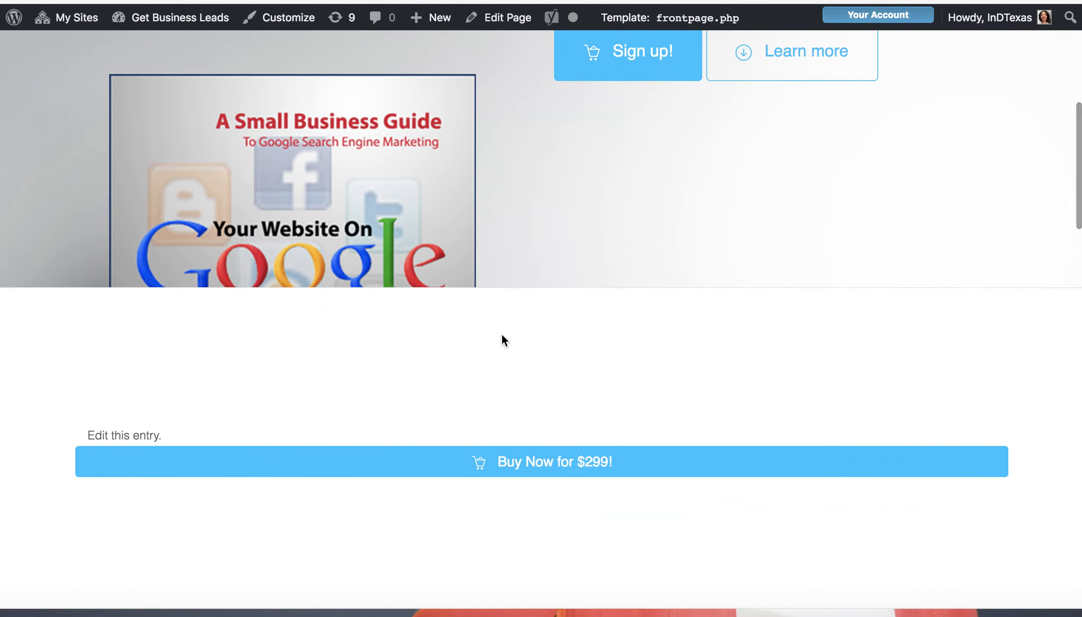
{"action": "scroll", "coordinate": [500, 333], "scroll_direction": "up", "scroll_amount": 8}
{"action": "scroll", "coordinate": [501, 333], "scroll_direction": "down", "scroll_amount": 1}
{"action": "scroll", "coordinate": [502, 335], "scroll_direction": "down", "scroll_amount": 10}
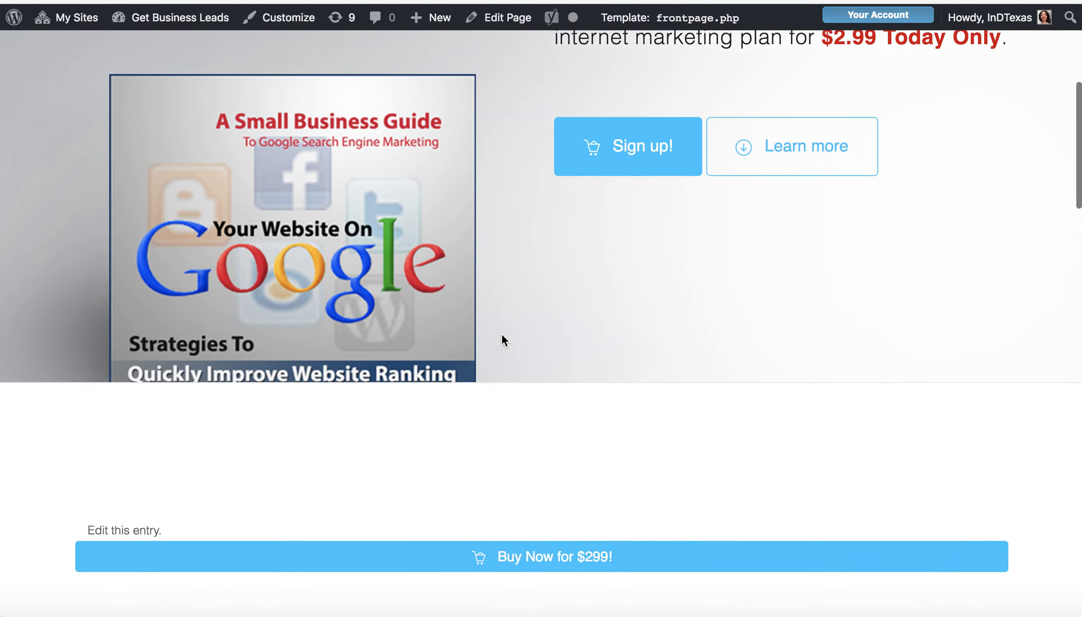
{"action": "scroll", "coordinate": [501, 335], "scroll_direction": "down", "scroll_amount": 4}
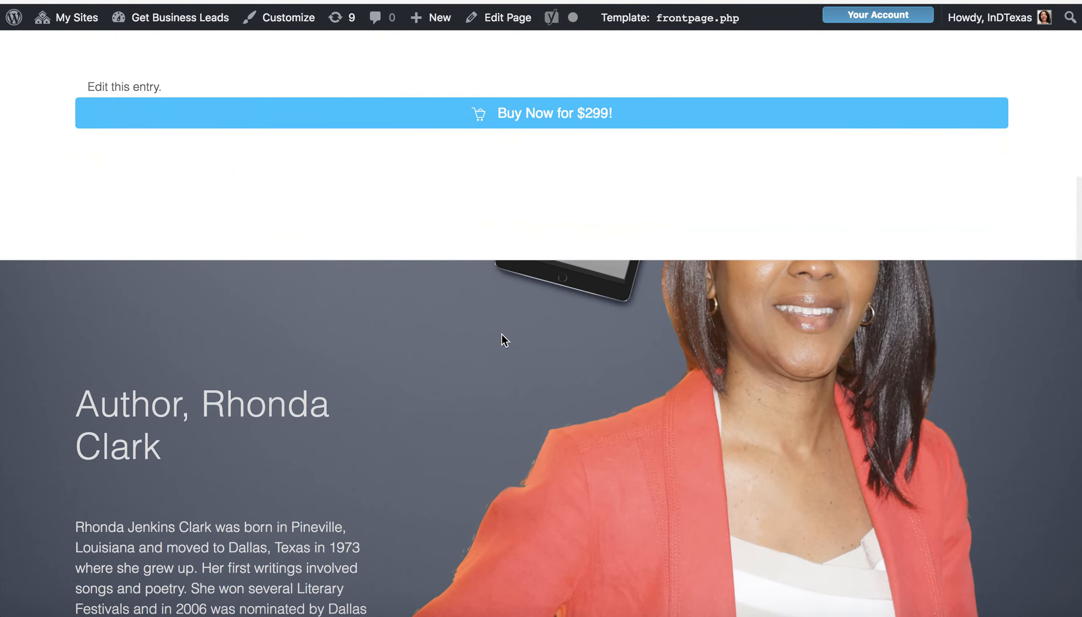
{"action": "scroll", "coordinate": [502, 335], "scroll_direction": "up", "scroll_amount": 5}
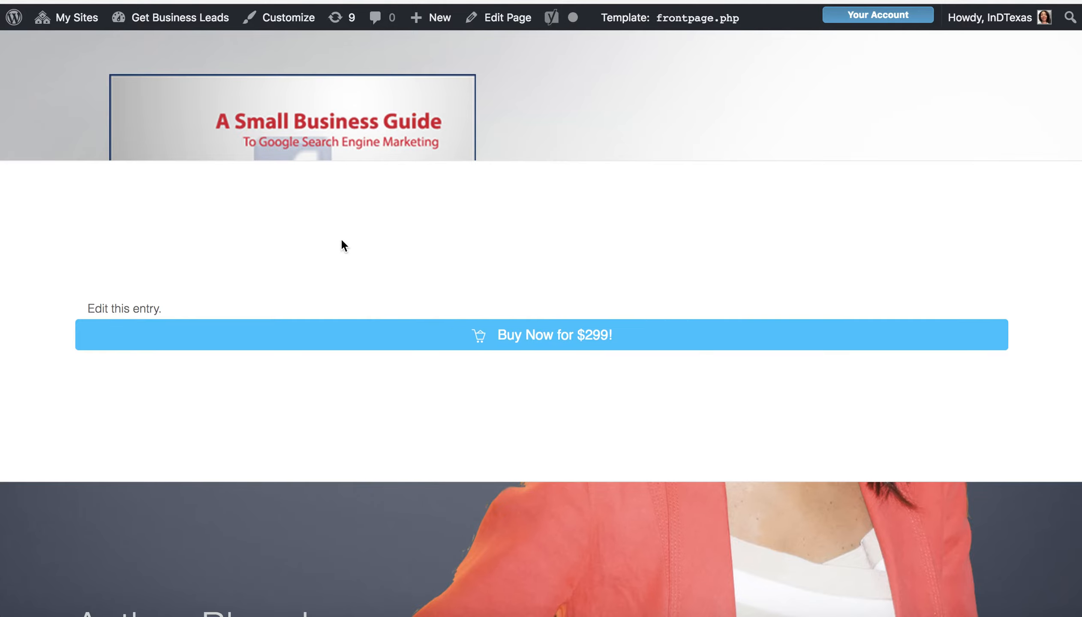
{"action": "scroll", "coordinate": [540, 429], "scroll_direction": "down", "scroll_amount": 4}
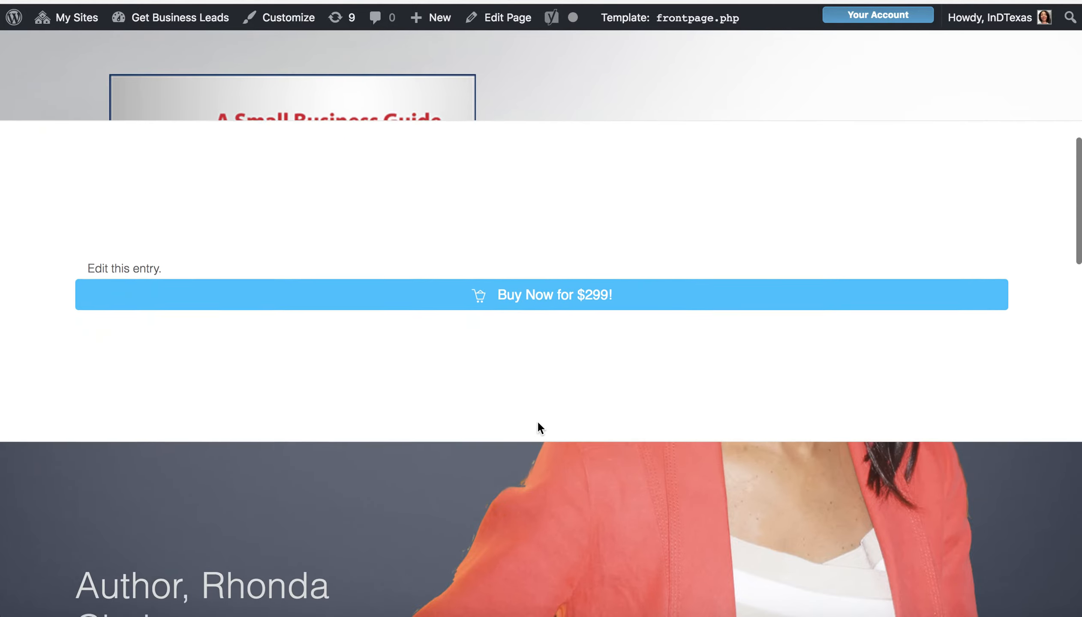
{"action": "scroll", "coordinate": [537, 422], "scroll_direction": "down", "scroll_amount": 3}
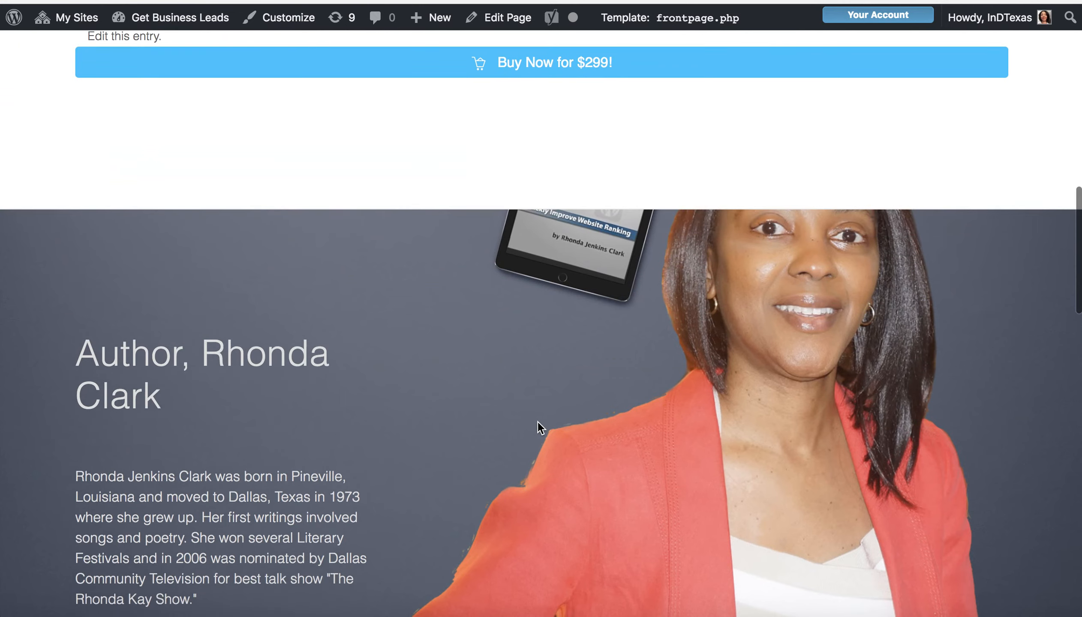
{"action": "scroll", "coordinate": [538, 421], "scroll_direction": "down", "scroll_amount": 3}
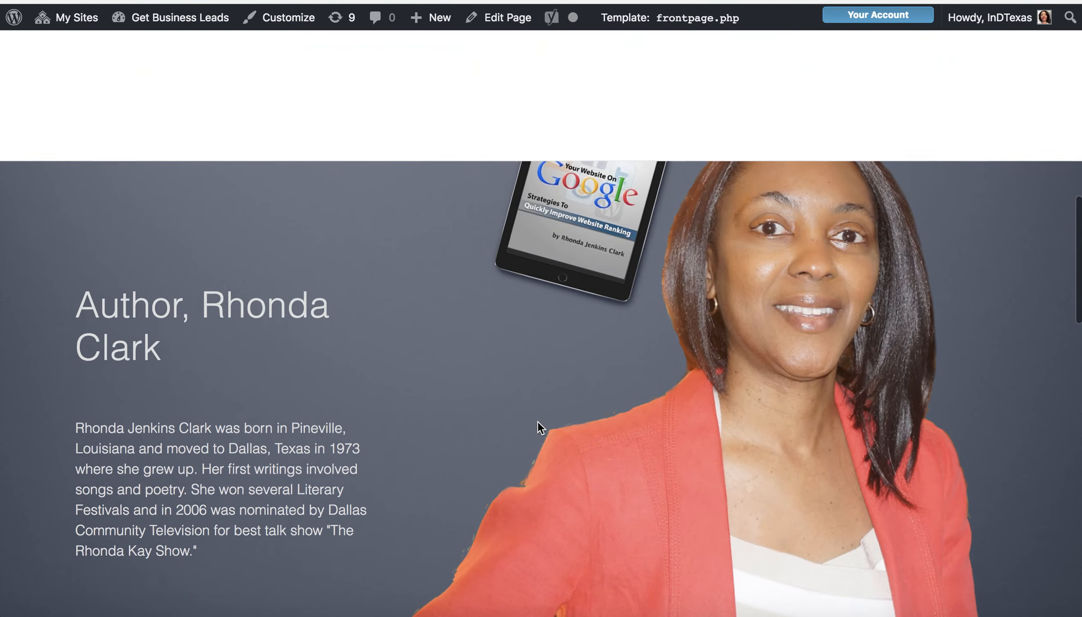
{"action": "scroll", "coordinate": [533, 430], "scroll_direction": "down", "scroll_amount": 3}
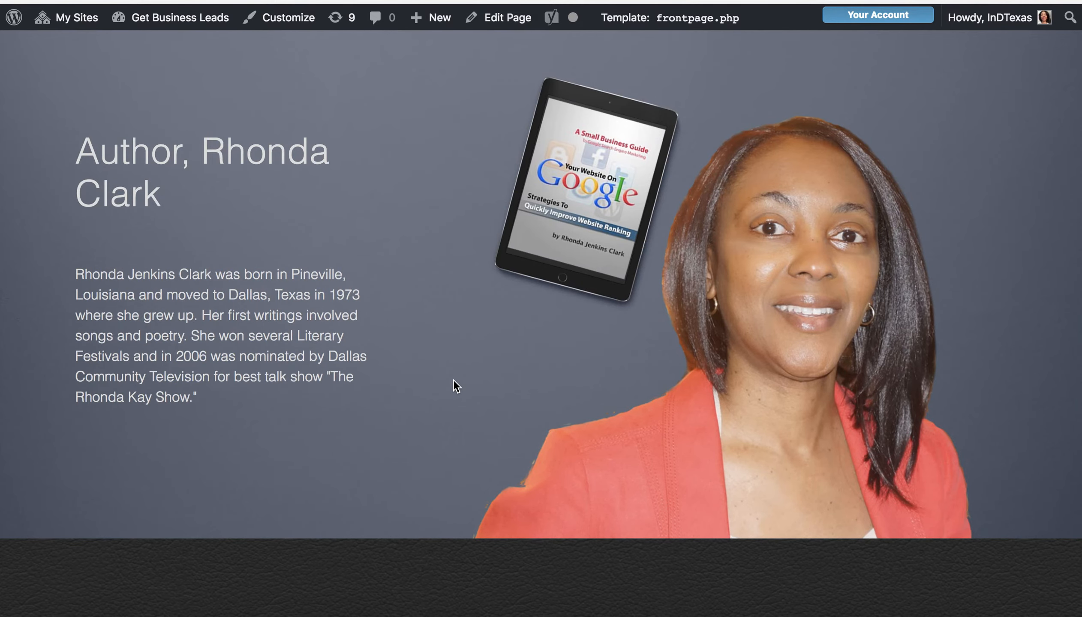
- Review the "People Are Saying" testimonials on the book landing page and return to the hero section
{"action": "scroll", "coordinate": [454, 381], "scroll_direction": "down", "scroll_amount": 5}
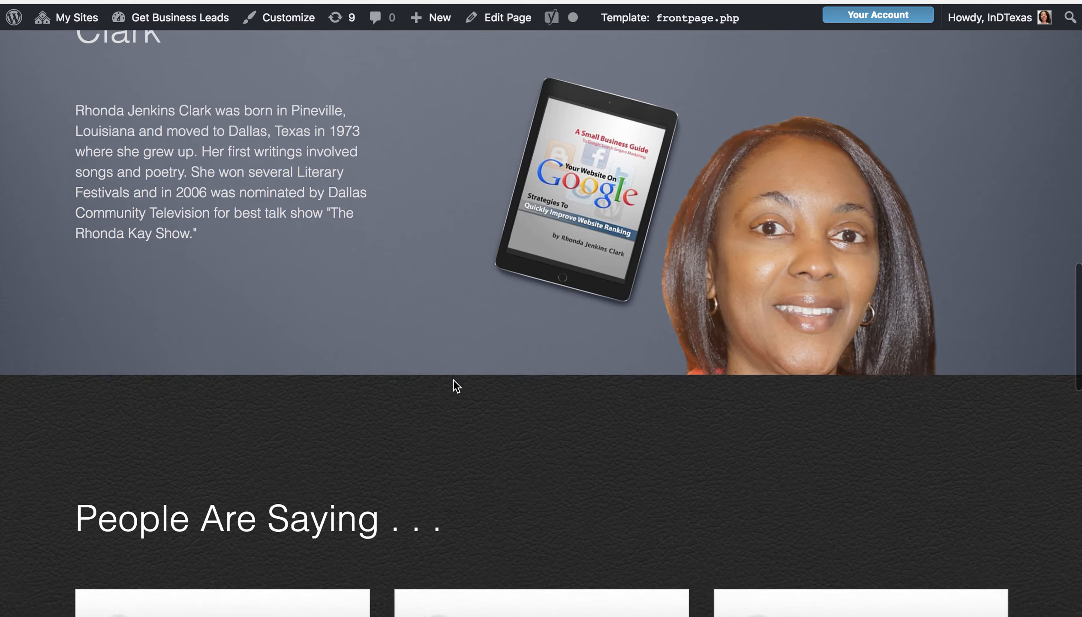
{"action": "scroll", "coordinate": [456, 385], "scroll_direction": "down", "scroll_amount": 4}
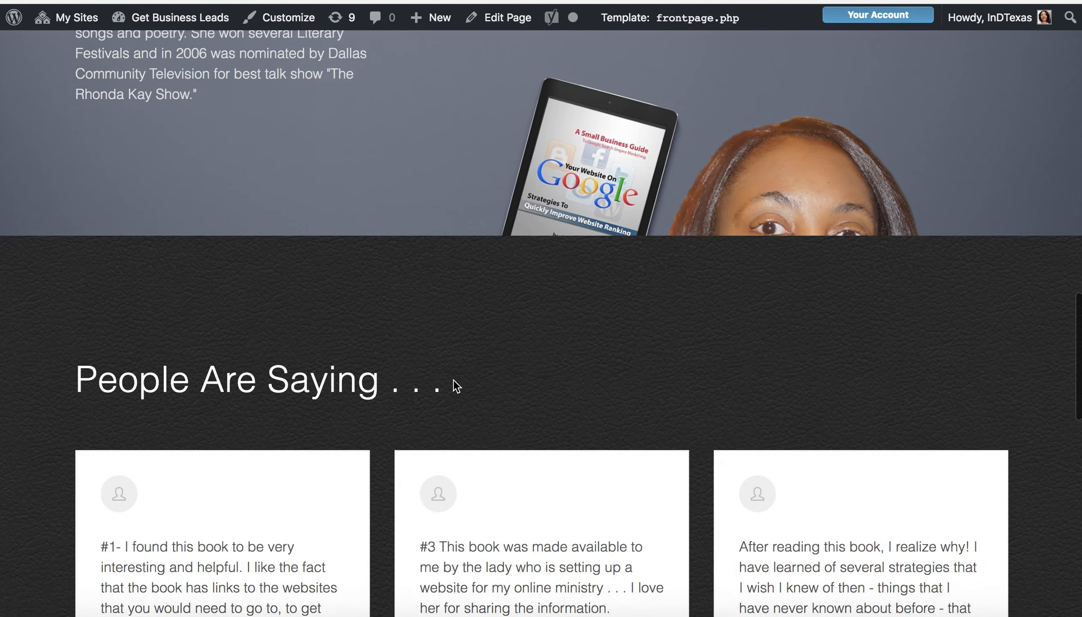
{"action": "scroll", "coordinate": [453, 381], "scroll_direction": "down", "scroll_amount": 7}
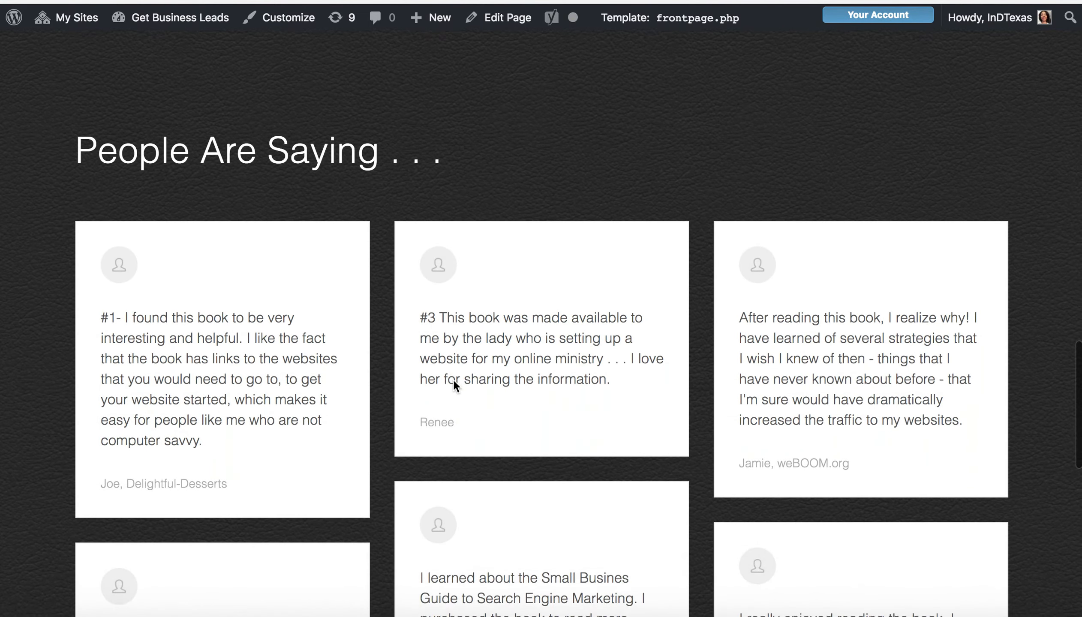
{"action": "scroll", "coordinate": [453, 378], "scroll_direction": "down", "scroll_amount": 7}
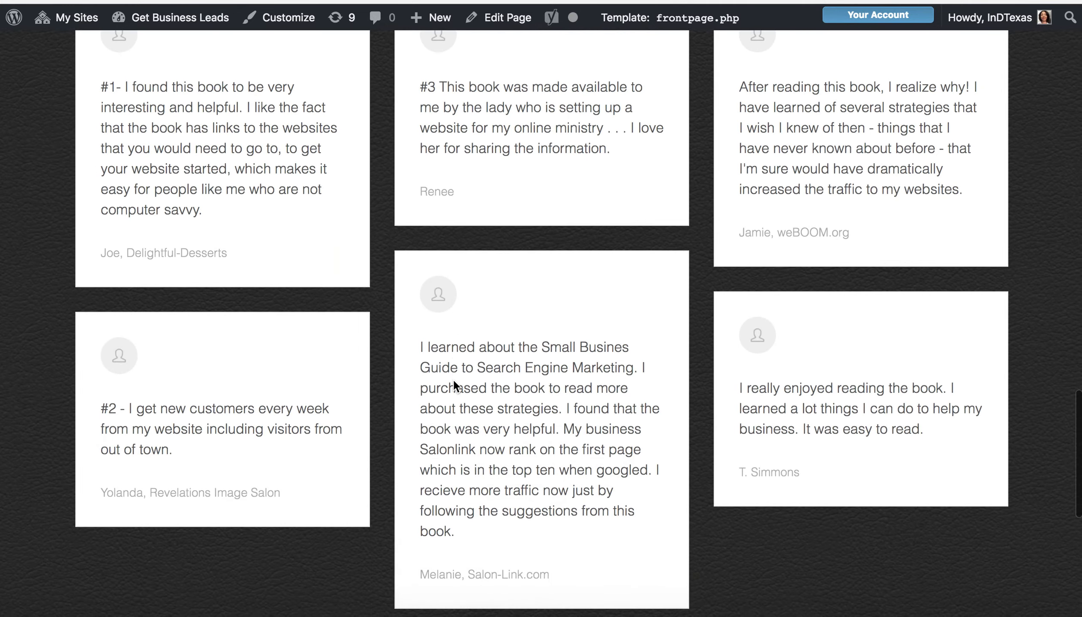
{"action": "scroll", "coordinate": [453, 379], "scroll_direction": "down", "scroll_amount": 8}
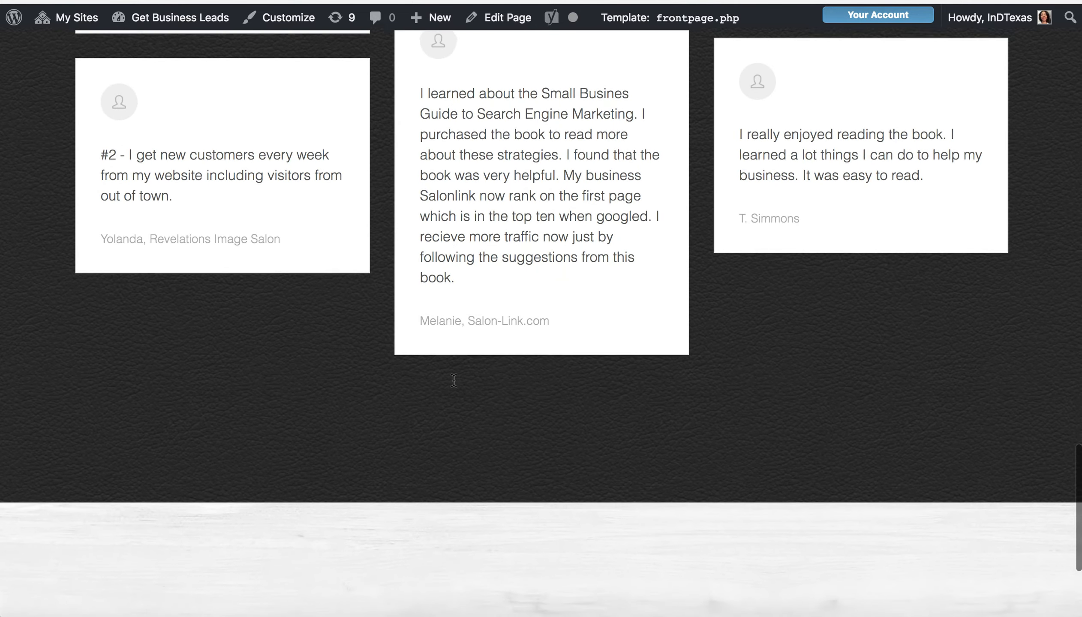
{"action": "scroll", "coordinate": [452, 379], "scroll_direction": "down", "scroll_amount": 4}
{"action": "scroll", "coordinate": [453, 379], "scroll_direction": "up", "scroll_amount": 16}
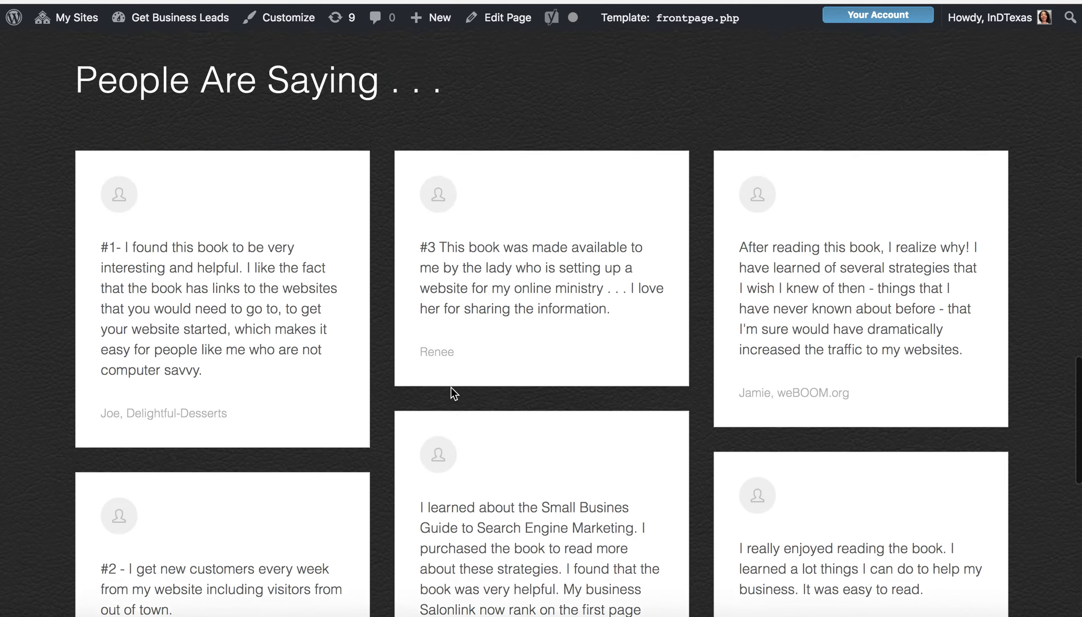
{"action": "scroll", "coordinate": [451, 387], "scroll_direction": "up", "scroll_amount": 20}
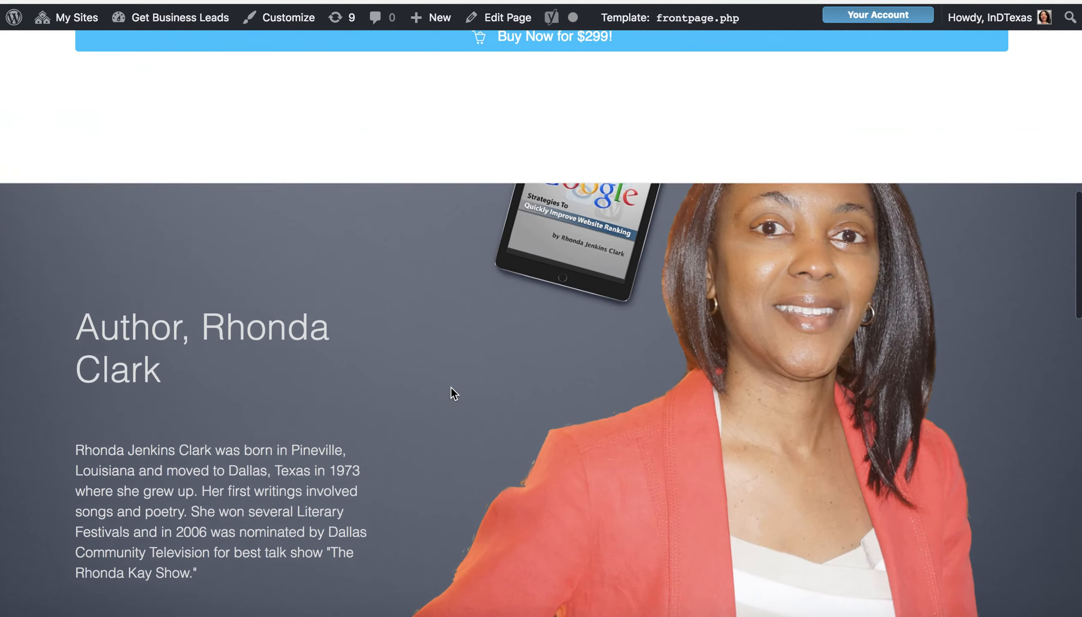
{"action": "scroll", "coordinate": [450, 387], "scroll_direction": "up", "scroll_amount": 18}
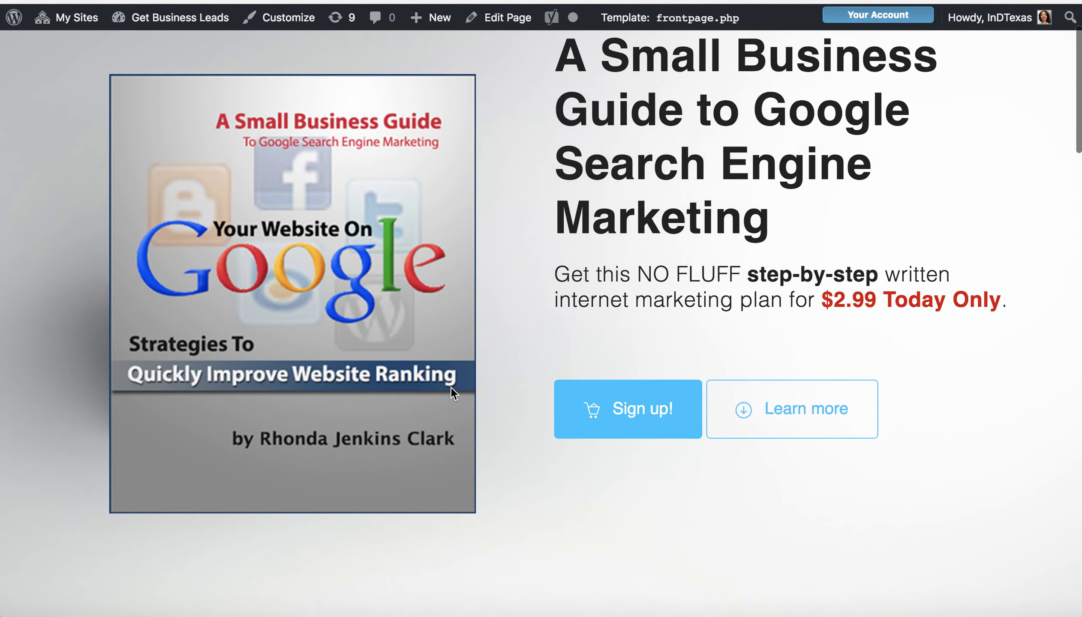
{"action": "scroll", "coordinate": [450, 387], "scroll_direction": "up", "scroll_amount": 3}
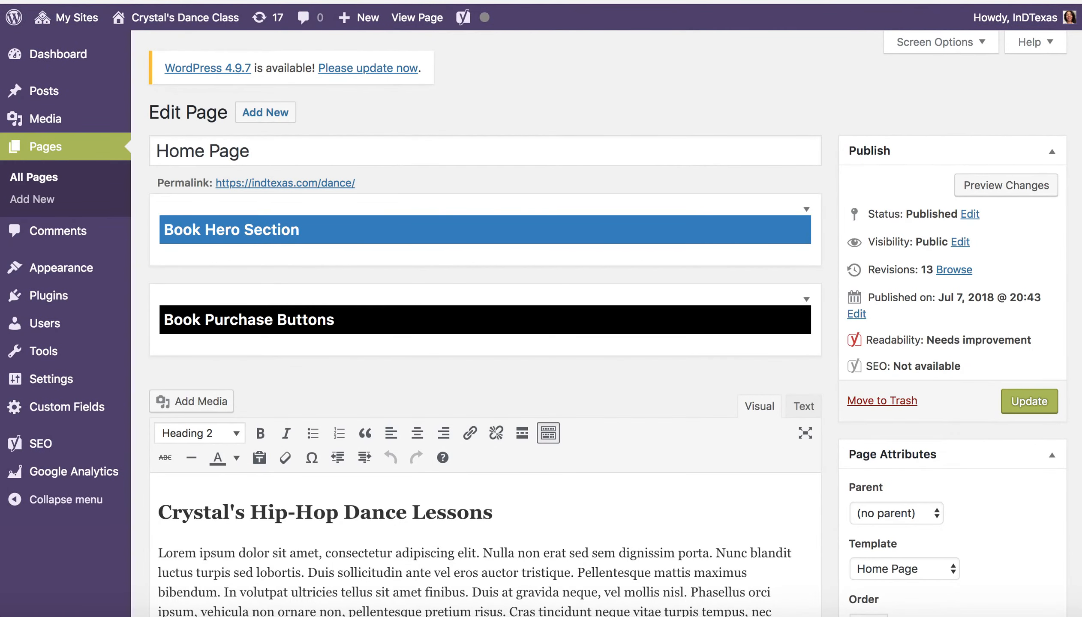
- Visit the live Crystal's Dance Class site and review its hero, dance lessons, instructor and testimonial sections
{"action": "mouse_move", "coordinate": [209, 23]}
{"action": "left_click", "coordinate": [204, 23]}
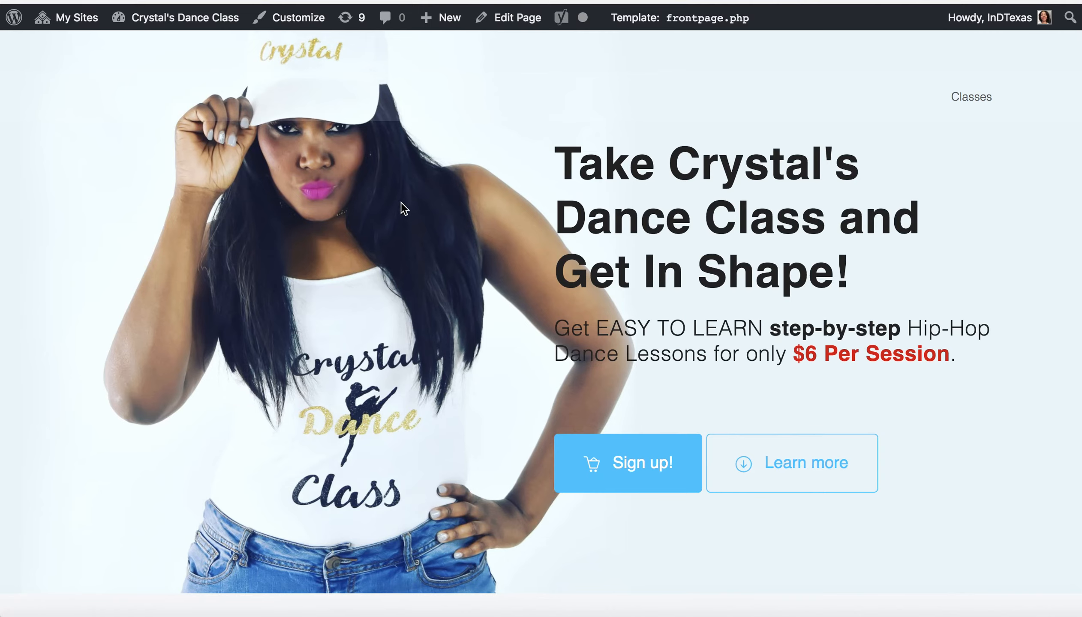
{"action": "scroll", "coordinate": [376, 338], "scroll_direction": "down", "scroll_amount": 3}
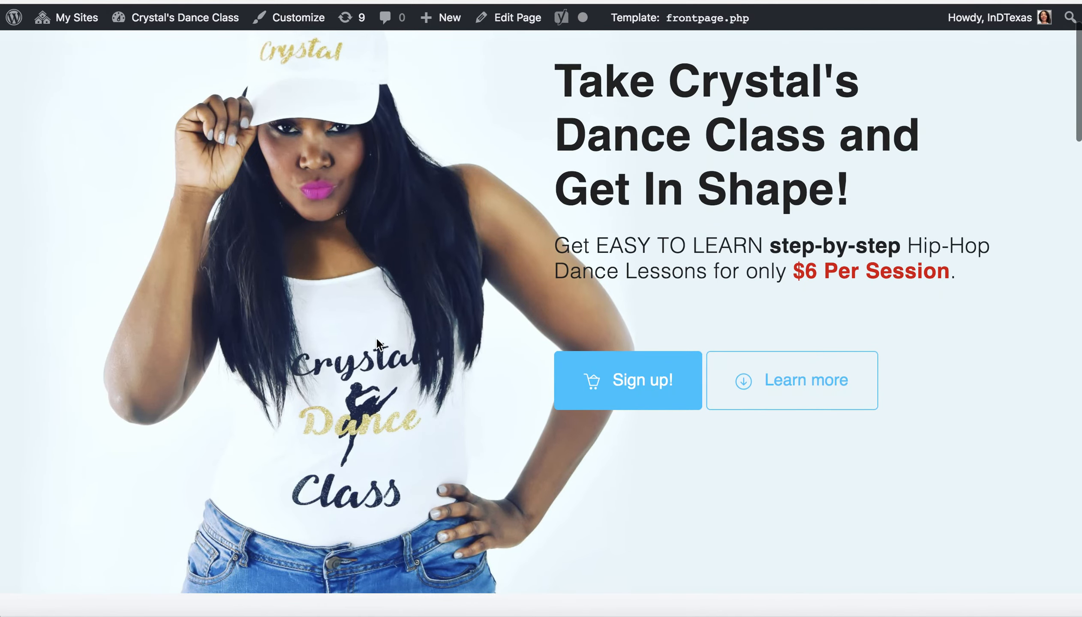
{"action": "scroll", "coordinate": [376, 338], "scroll_direction": "down", "scroll_amount": 5}
{"action": "scroll", "coordinate": [376, 338], "scroll_direction": "down", "scroll_amount": 8}
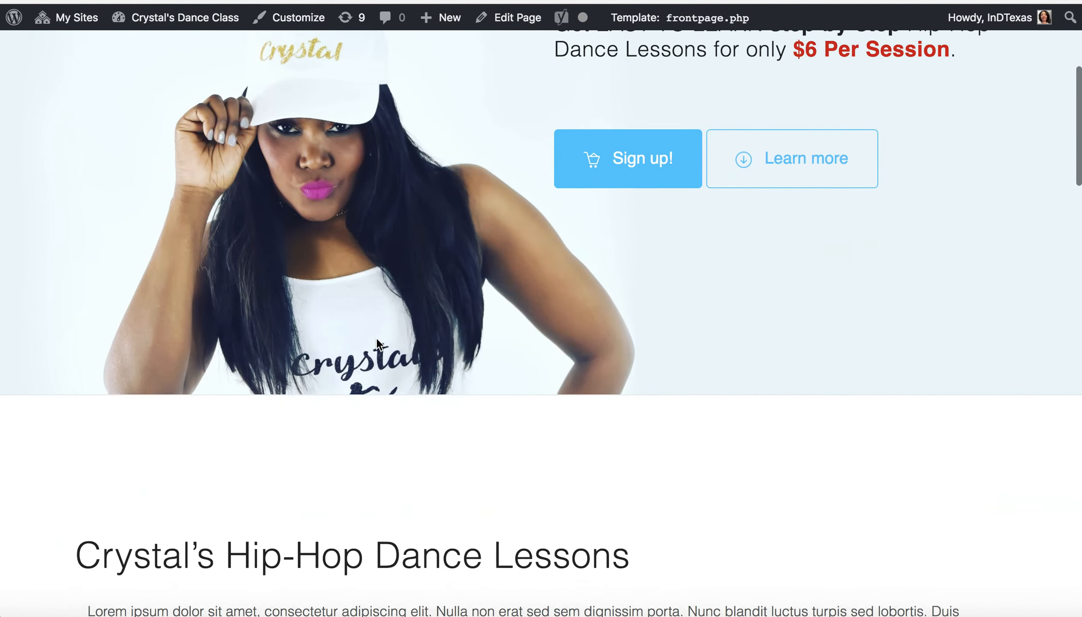
{"action": "scroll", "coordinate": [378, 344], "scroll_direction": "down", "scroll_amount": 7}
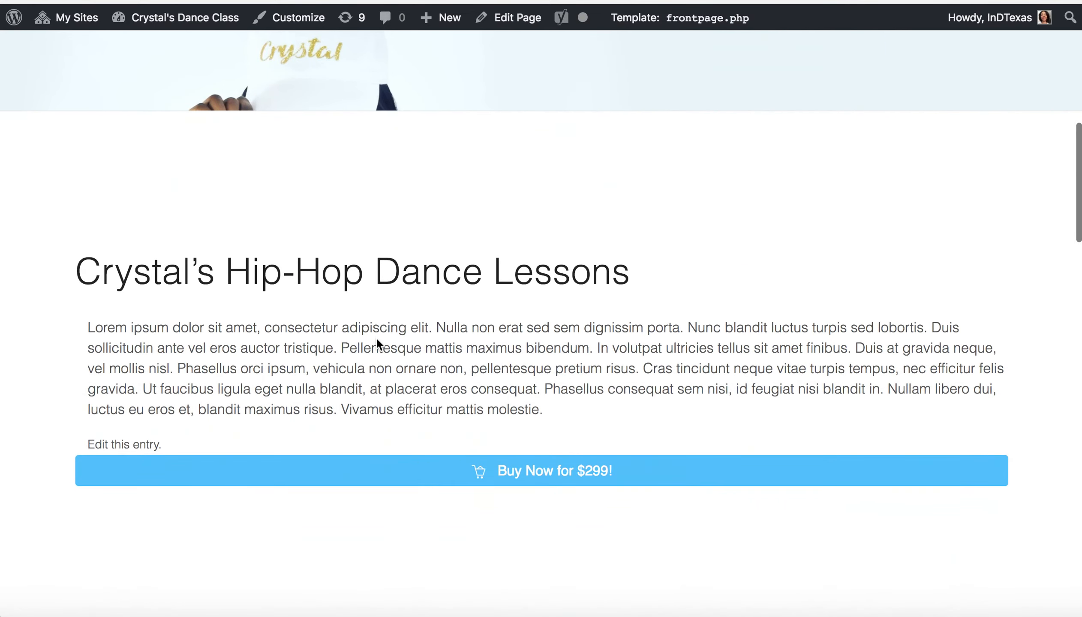
{"action": "scroll", "coordinate": [376, 339], "scroll_direction": "down", "scroll_amount": 8}
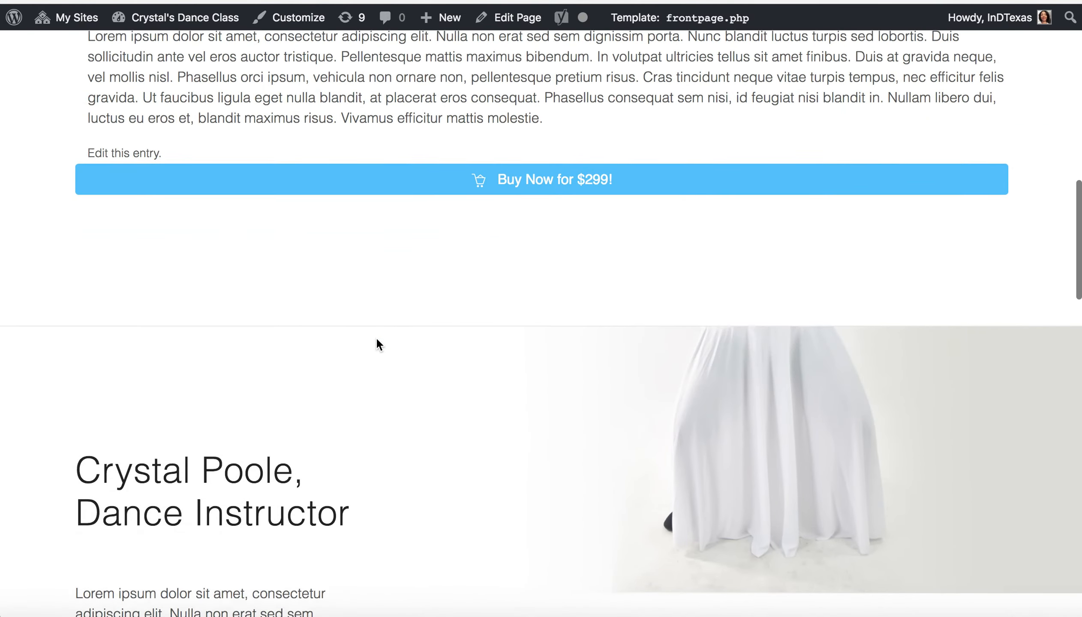
{"action": "scroll", "coordinate": [376, 339], "scroll_direction": "down", "scroll_amount": 6}
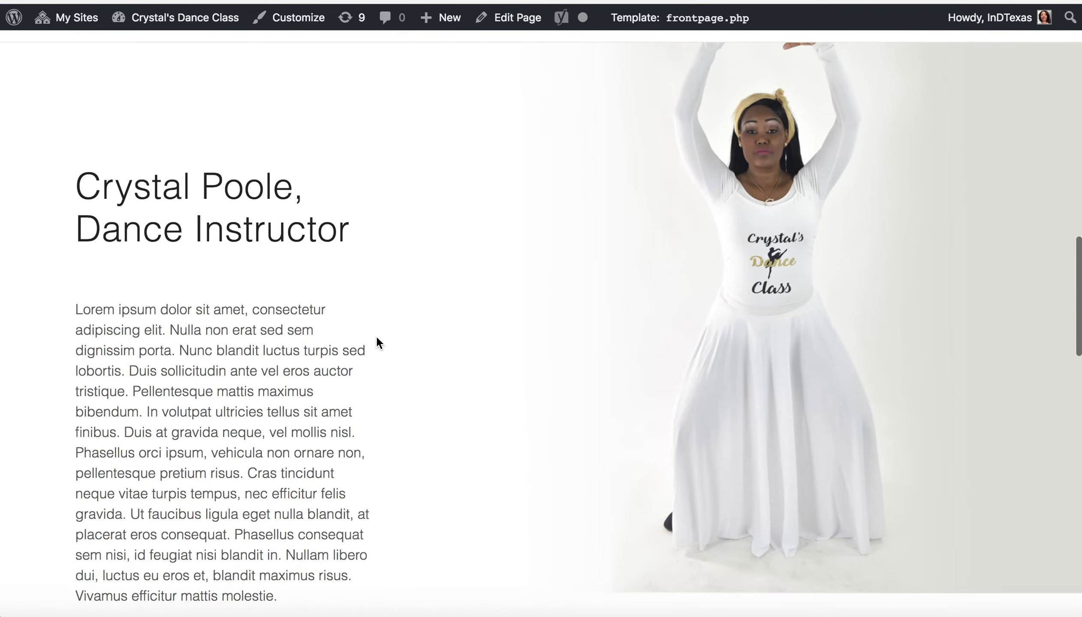
{"action": "scroll", "coordinate": [377, 341], "scroll_direction": "down", "scroll_amount": 8}
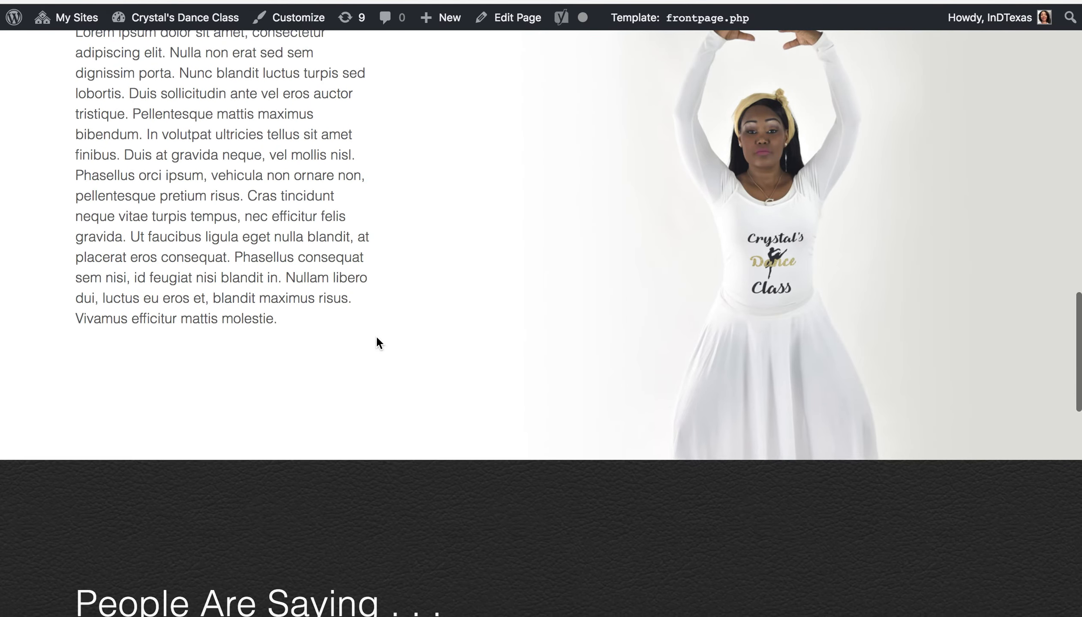
{"action": "scroll", "coordinate": [377, 338], "scroll_direction": "down", "scroll_amount": 11}
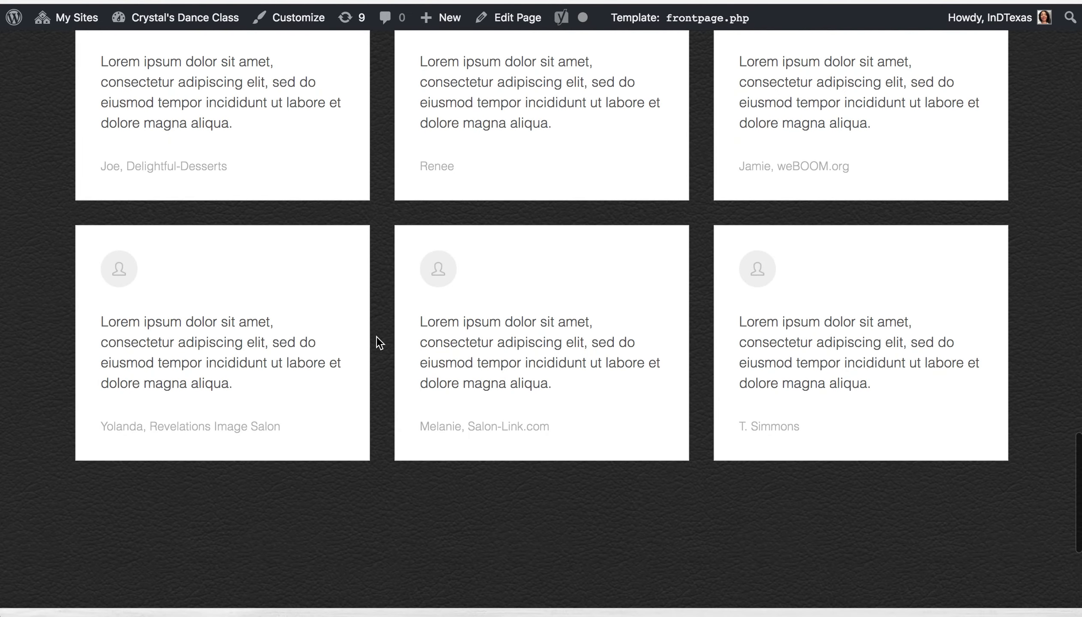
{"action": "scroll", "coordinate": [376, 336], "scroll_direction": "up", "scroll_amount": 20}
{"action": "scroll", "coordinate": [376, 336], "scroll_direction": "up", "scroll_amount": 20}
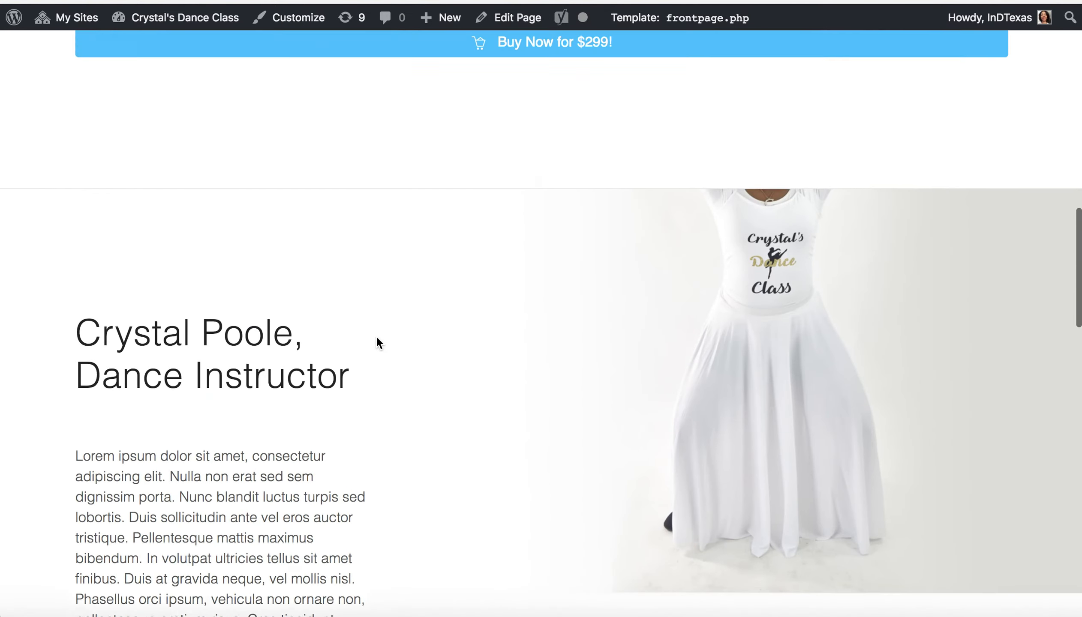
{"action": "scroll", "coordinate": [376, 336], "scroll_direction": "up", "scroll_amount": 4}
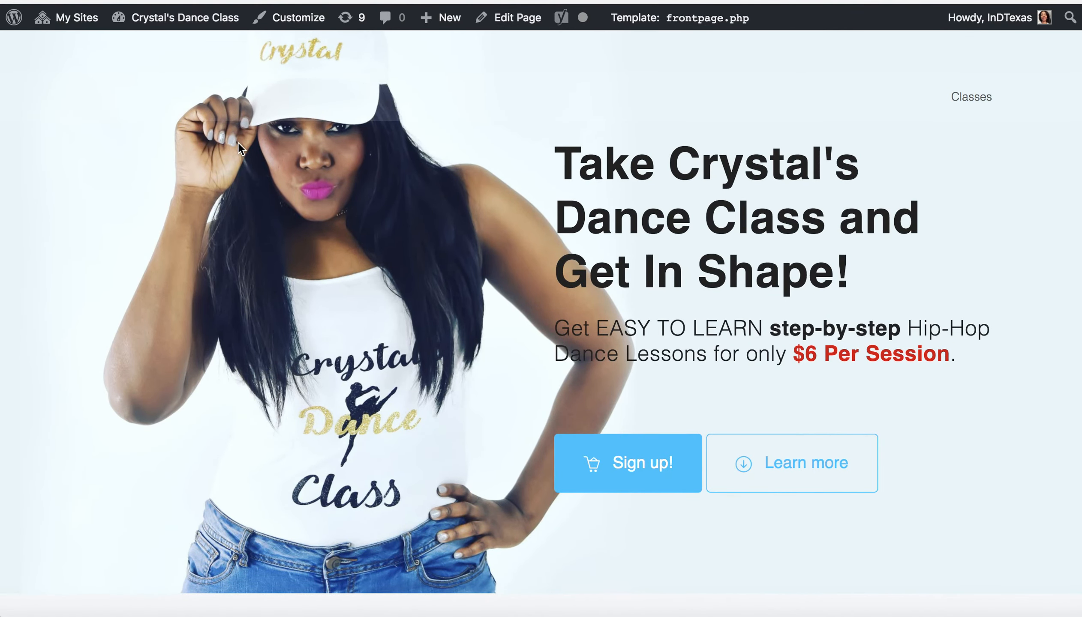
- Go from the live Crystal's Dance Class site to its admin dashboard
{"action": "mouse_move", "coordinate": [201, 22]}
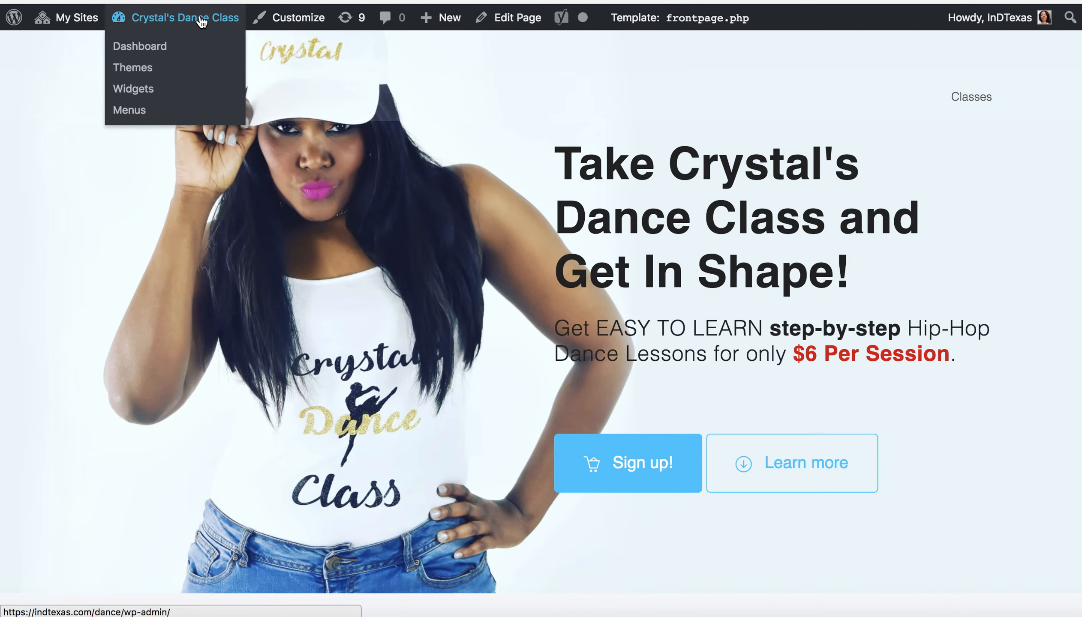
{"action": "left_click", "coordinate": [201, 22]}
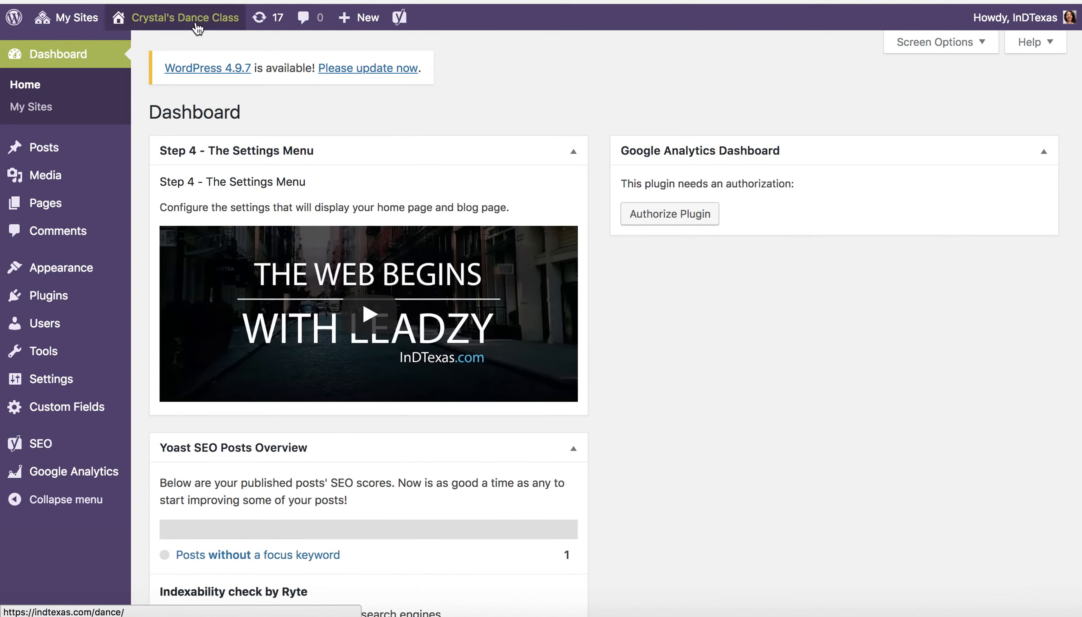
- Return to the live Crystal's Dance Class site and open its home page for editing
{"action": "mouse_move", "coordinate": [200, 20]}
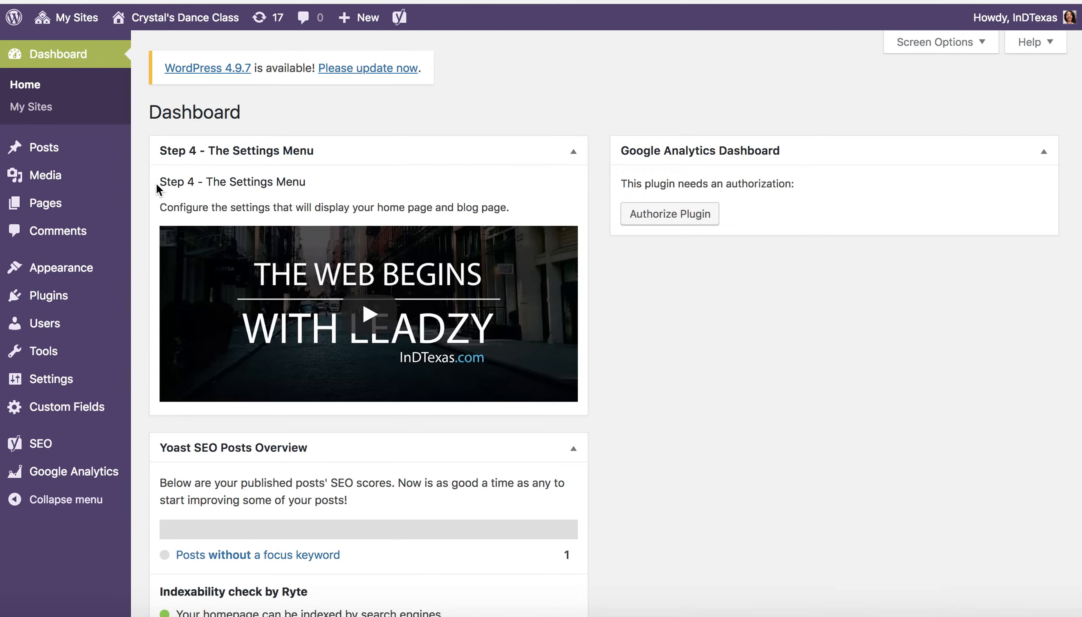
{"action": "mouse_move", "coordinate": [163, 26]}
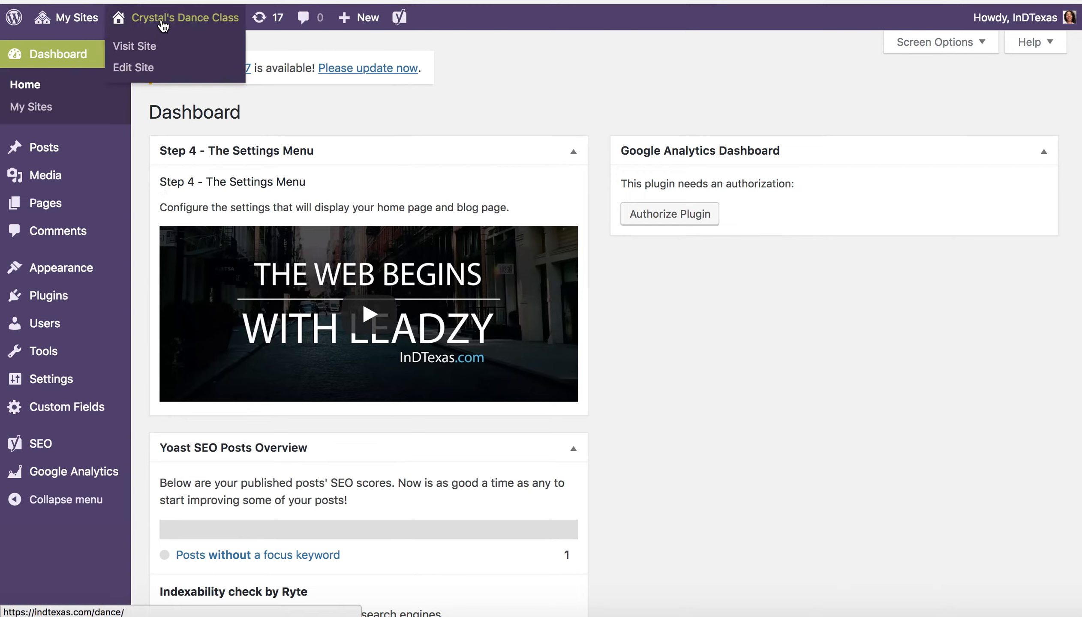
{"action": "left_click", "coordinate": [163, 26]}
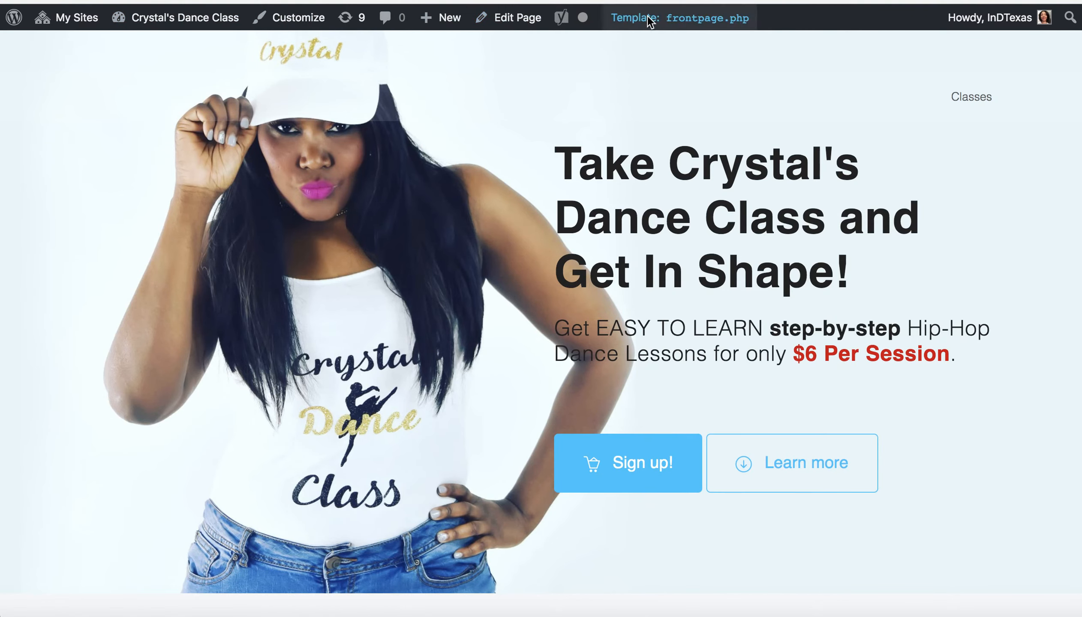
{"action": "left_click", "coordinate": [512, 25]}
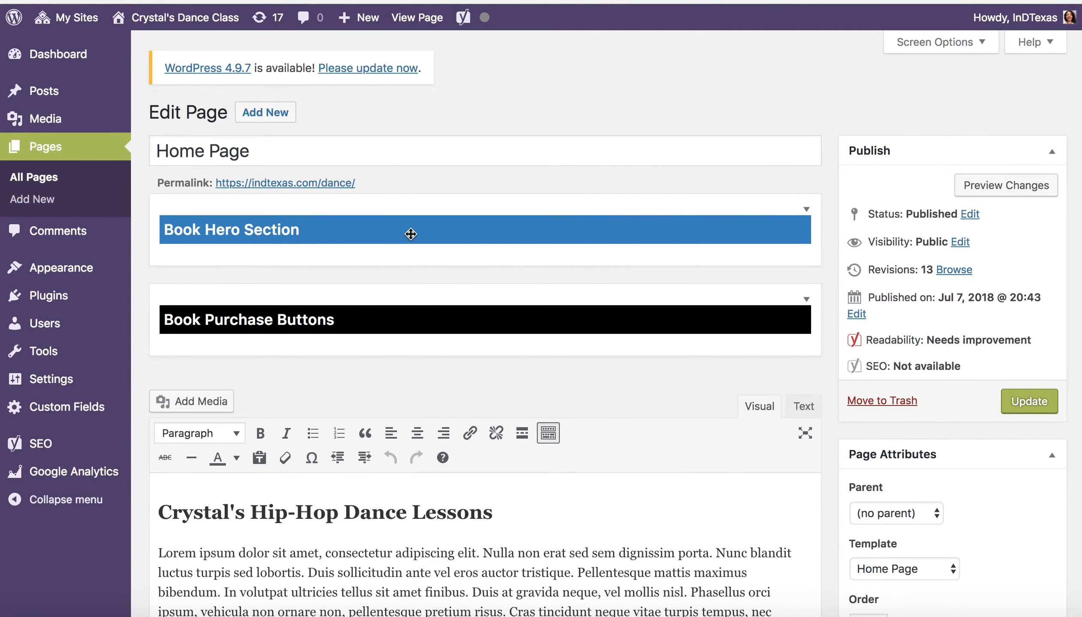
- Expand the Book Hero Section, then remove its hero background image and start adding a replacement
{"action": "left_click", "coordinate": [411, 234]}
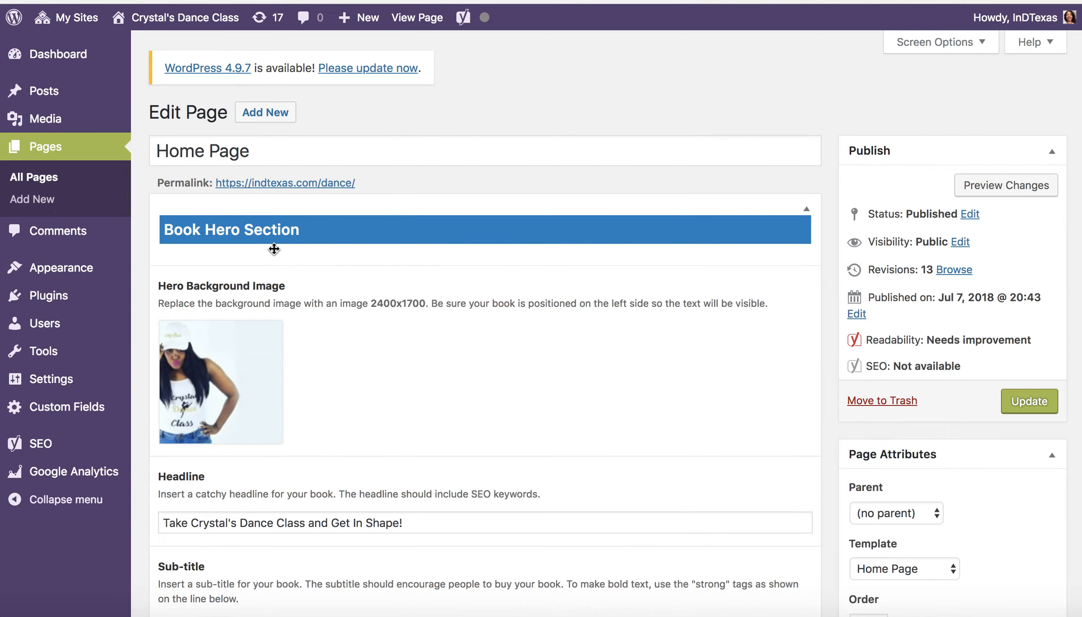
{"action": "mouse_move", "coordinate": [204, 352]}
{"action": "left_click", "coordinate": [282, 321]}
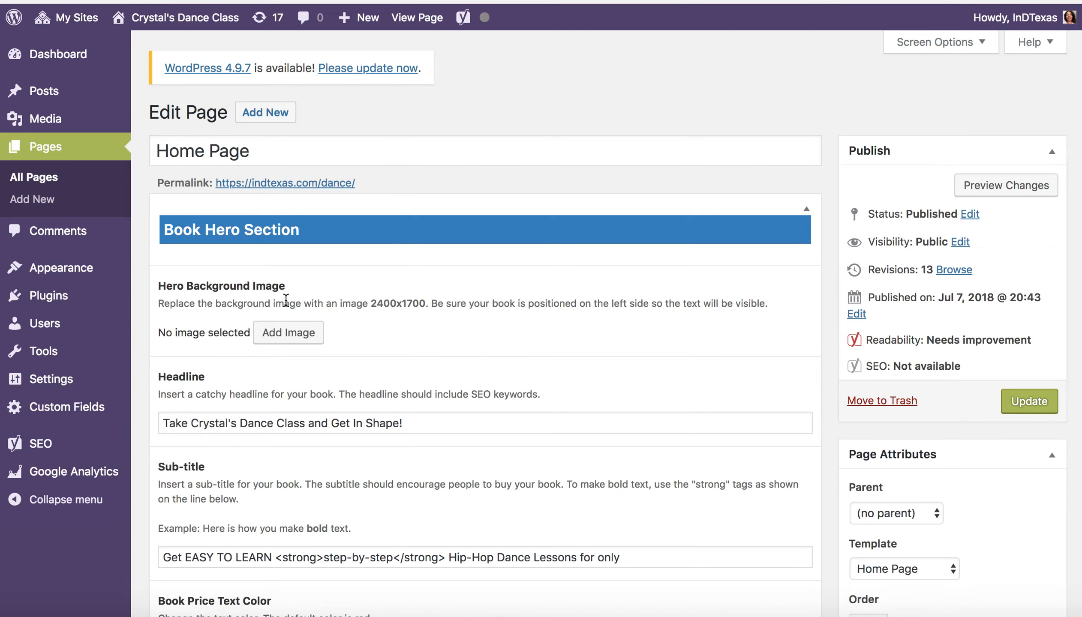
{"action": "left_click", "coordinate": [292, 335]}
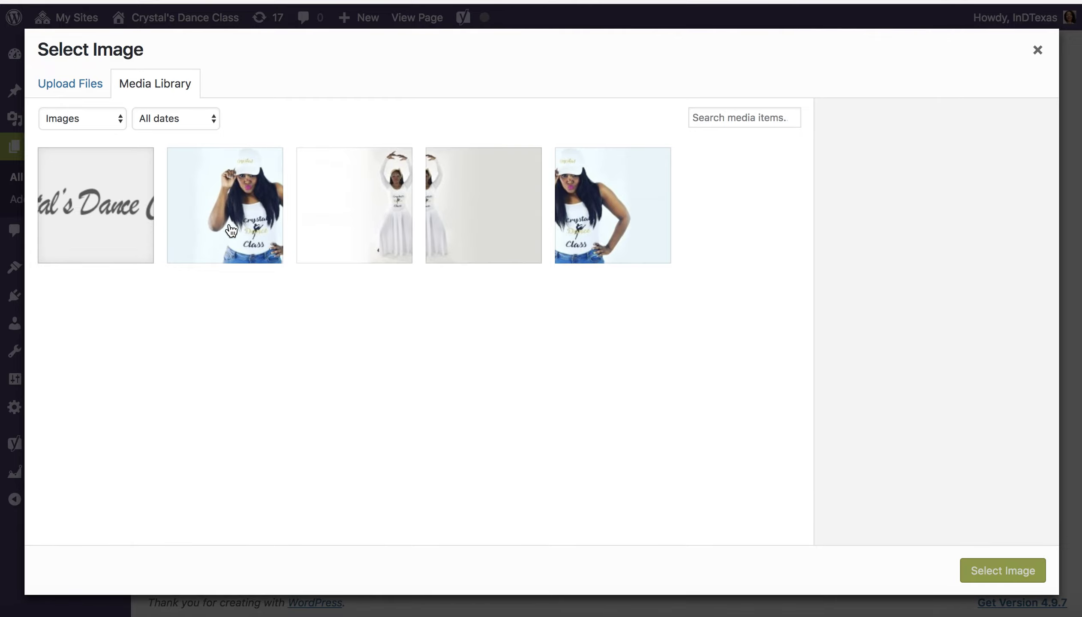
{"action": "left_click", "coordinate": [78, 83]}
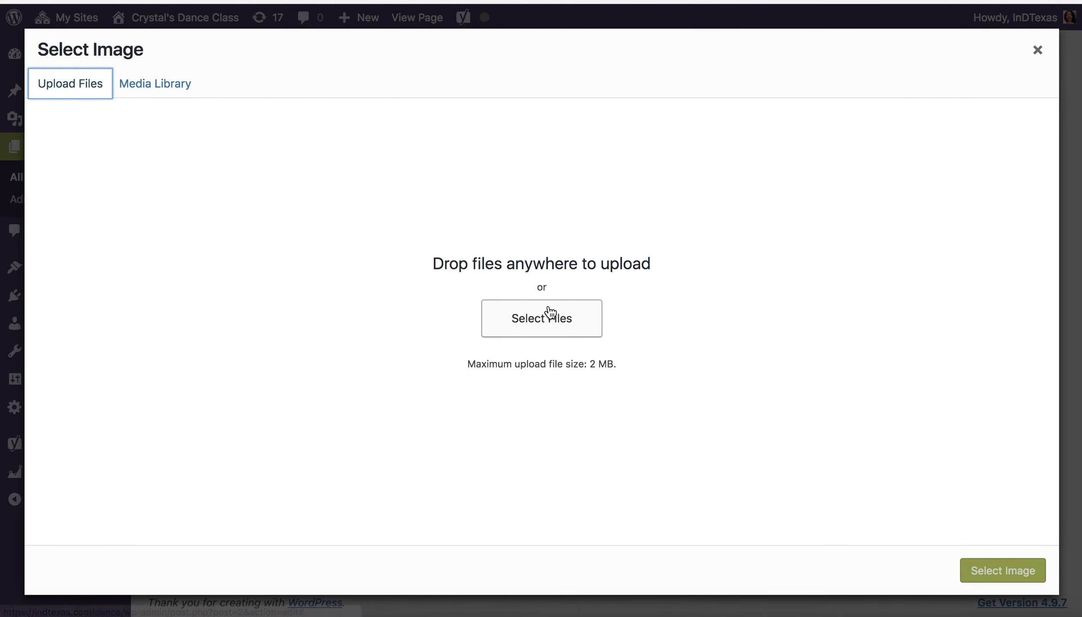
{"action": "left_click", "coordinate": [537, 323]}
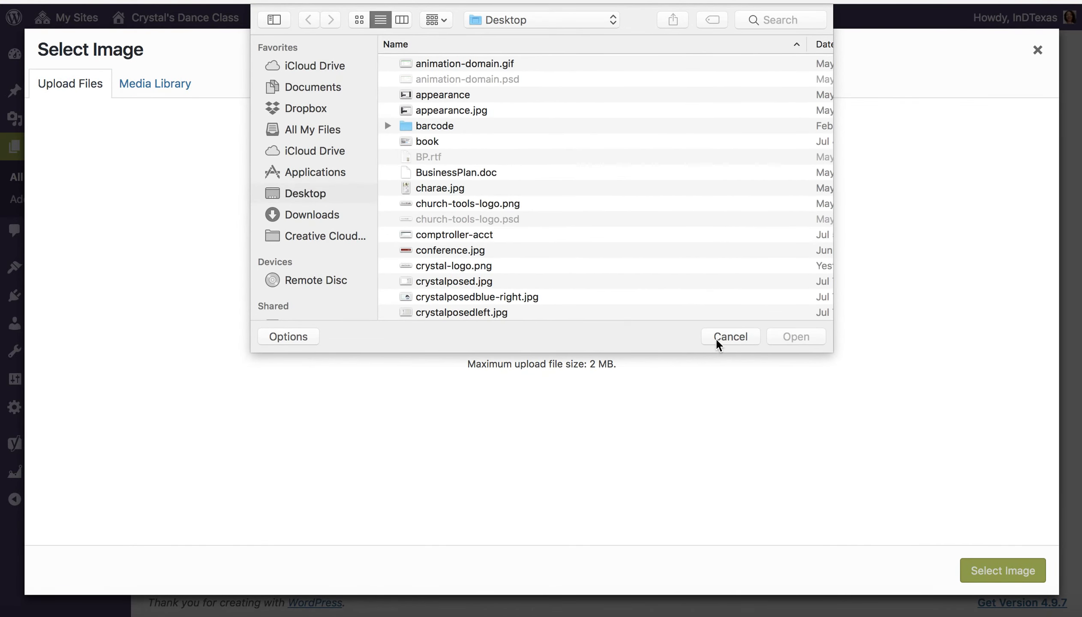
{"action": "left_click", "coordinate": [730, 337]}
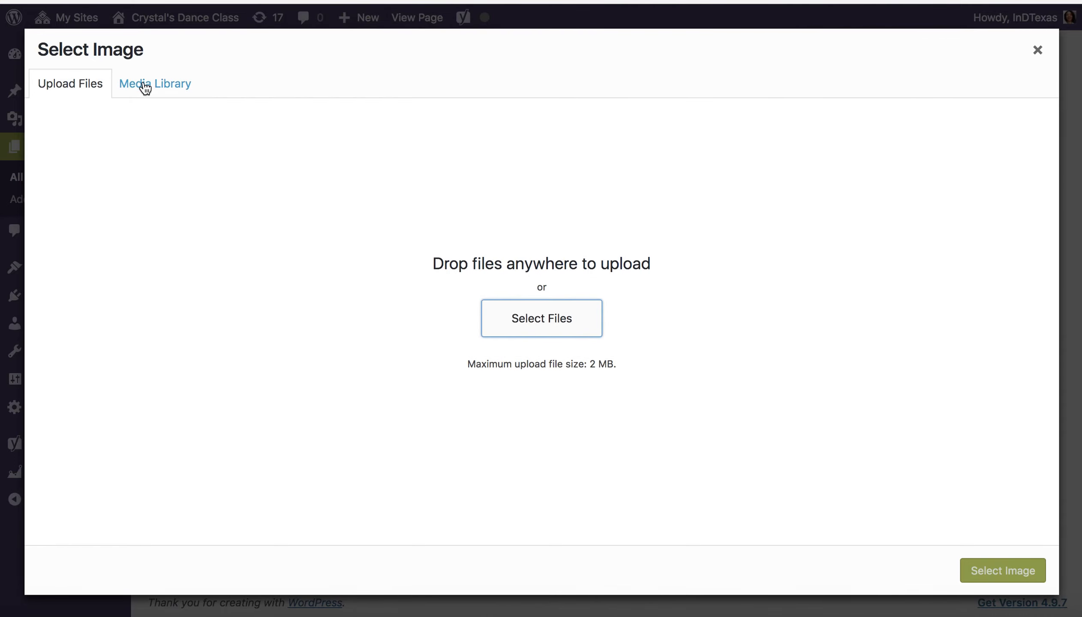
{"action": "left_click", "coordinate": [156, 91]}
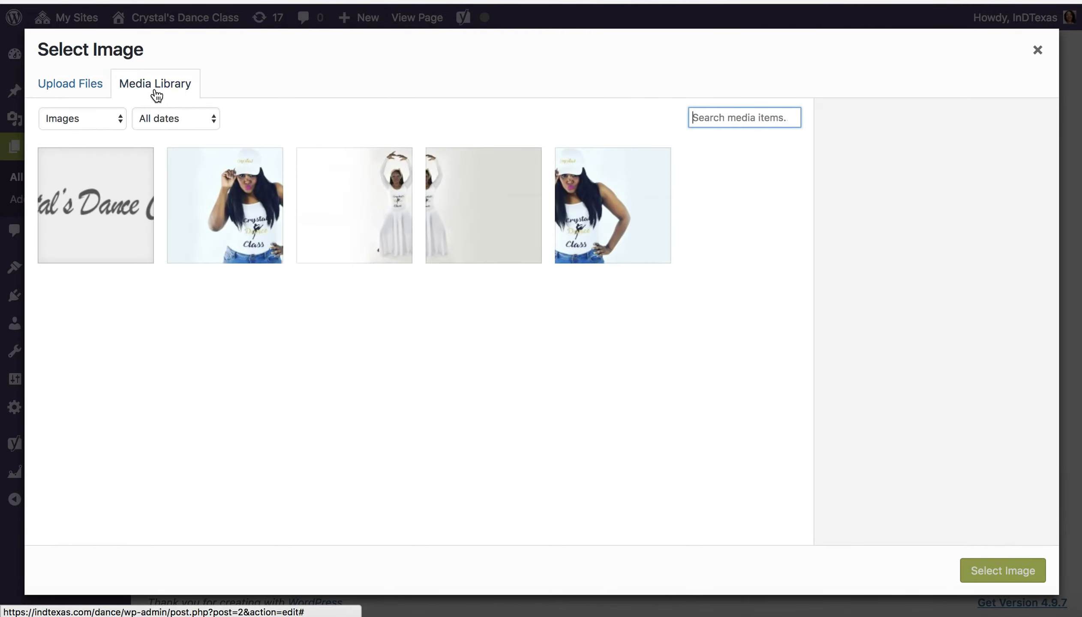
- Choose crystalposed.jpg from the media library as the hero background image
{"action": "left_click", "coordinate": [242, 234]}
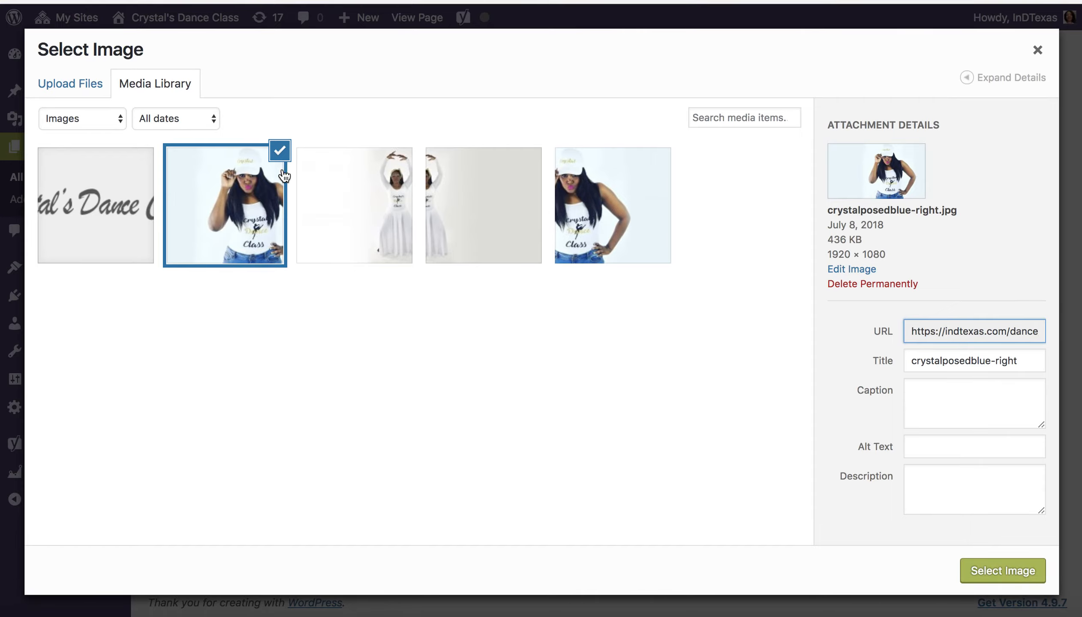
{"action": "left_click", "coordinate": [280, 151]}
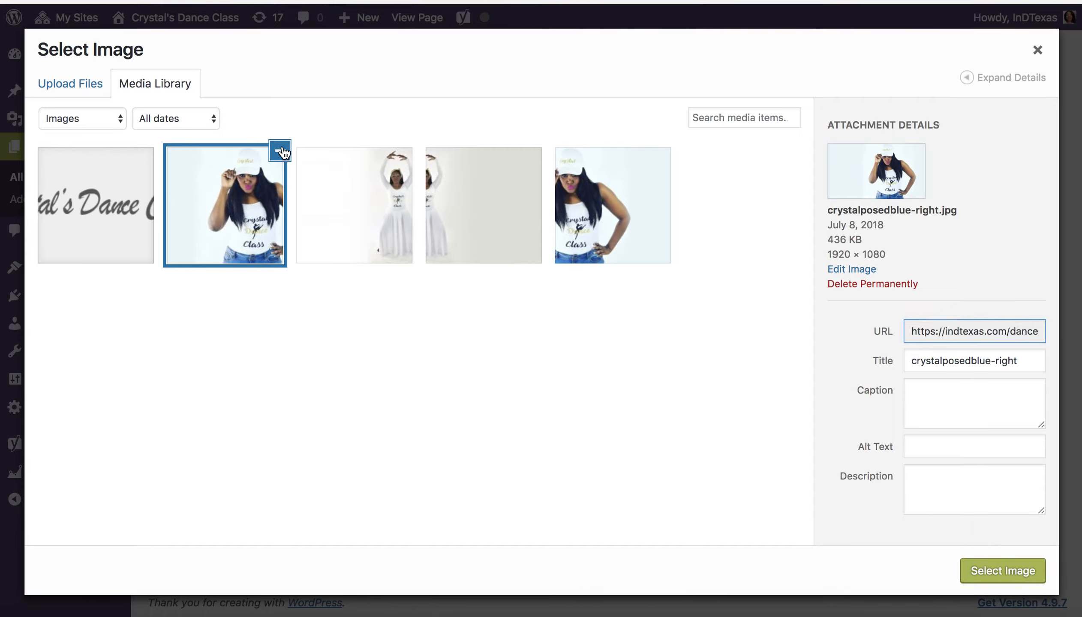
{"action": "left_click", "coordinate": [390, 197]}
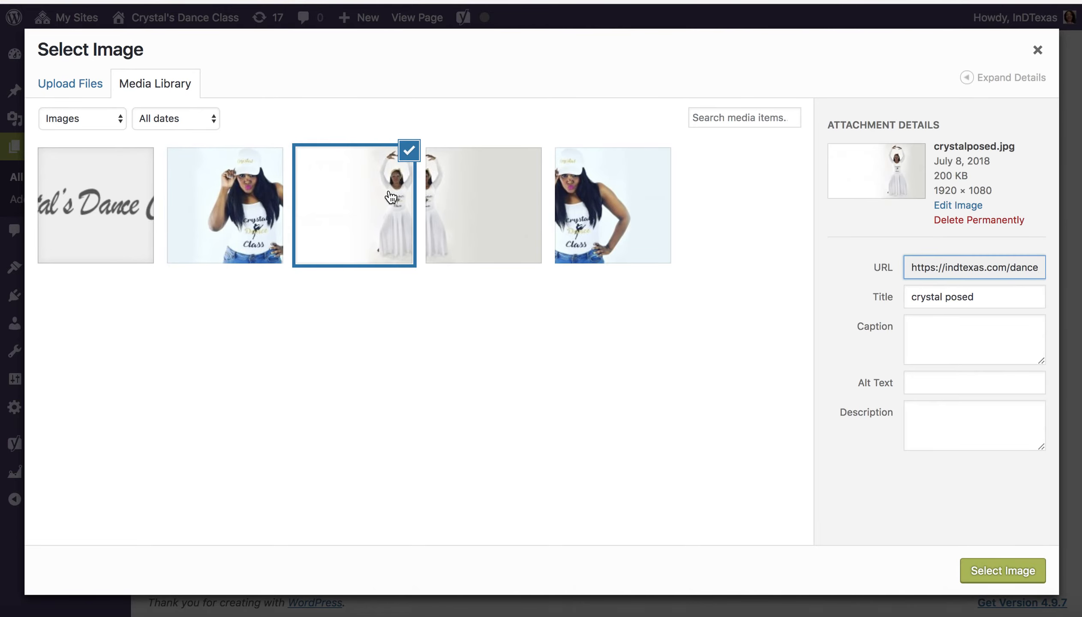
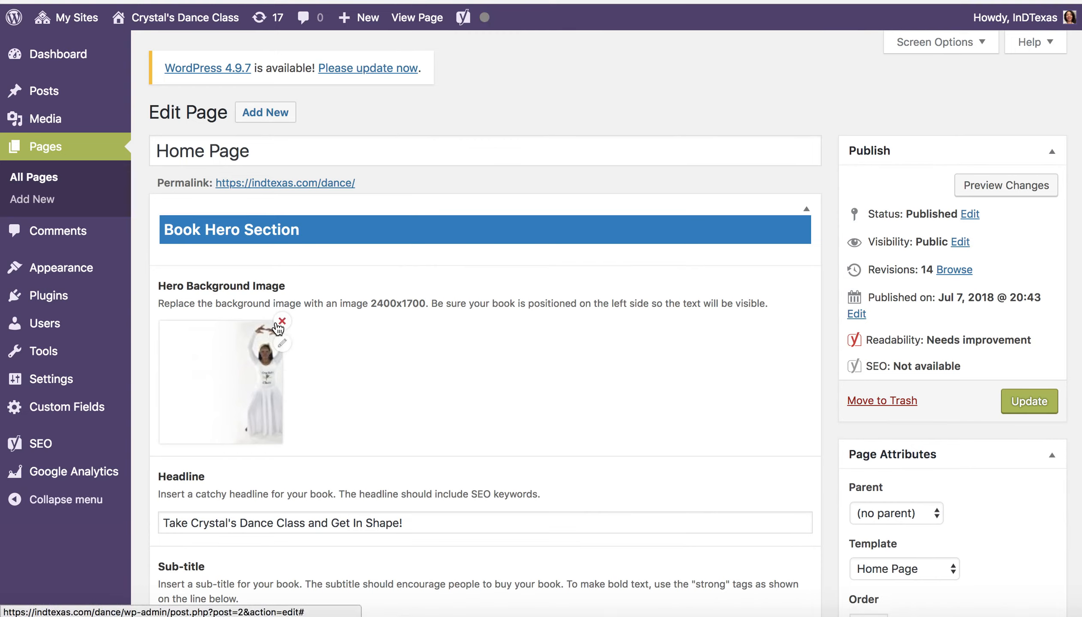
- Replace the hero background image with crystalposedleft.jpg from the media library and update the page
{"action": "mouse_move", "coordinate": [286, 326]}
{"action": "left_click", "coordinate": [282, 321]}
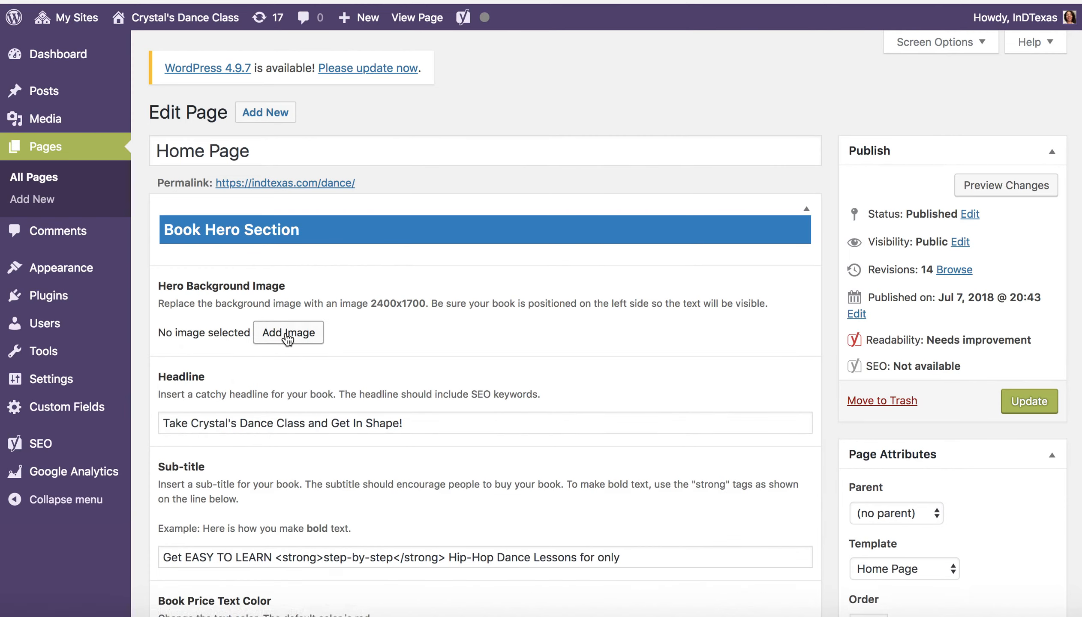
{"action": "left_click", "coordinate": [287, 339]}
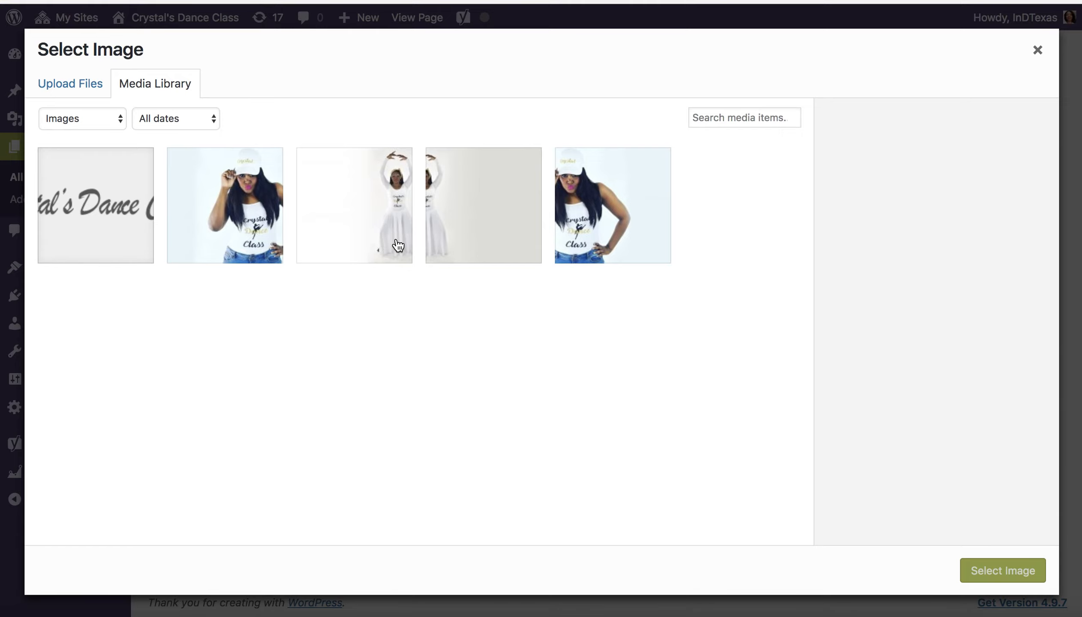
{"action": "left_click", "coordinate": [452, 224]}
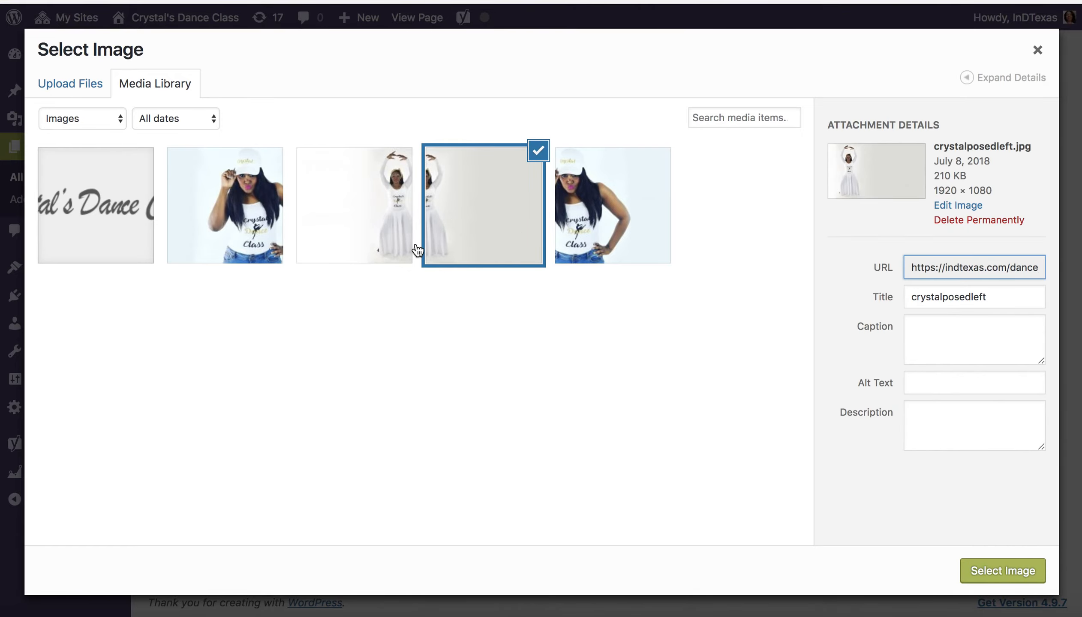
{"action": "left_click", "coordinate": [986, 574]}
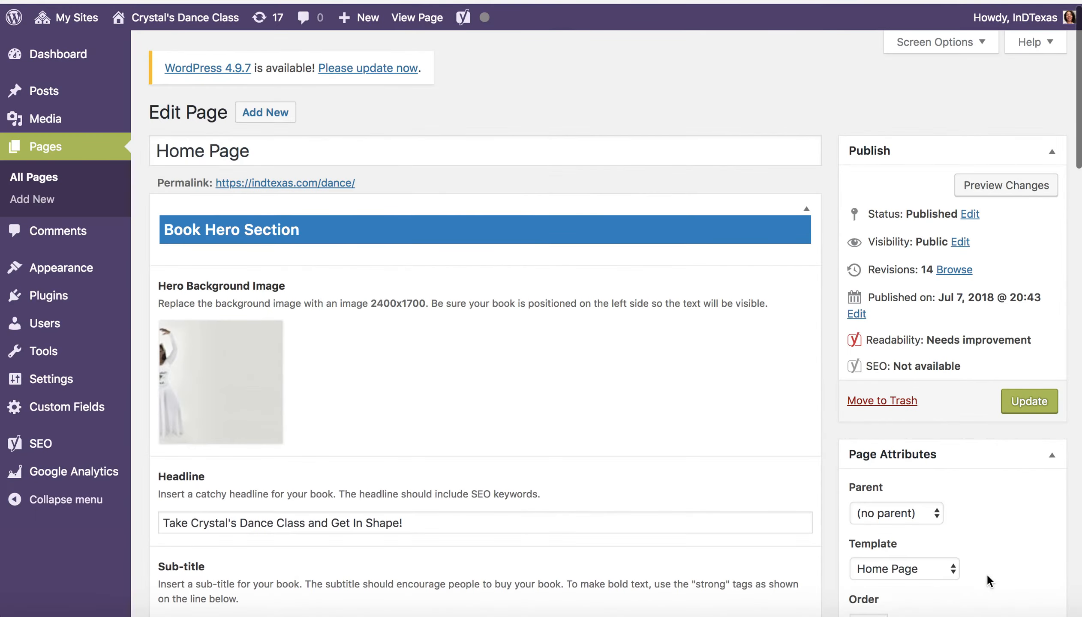
{"action": "left_click", "coordinate": [1036, 405]}
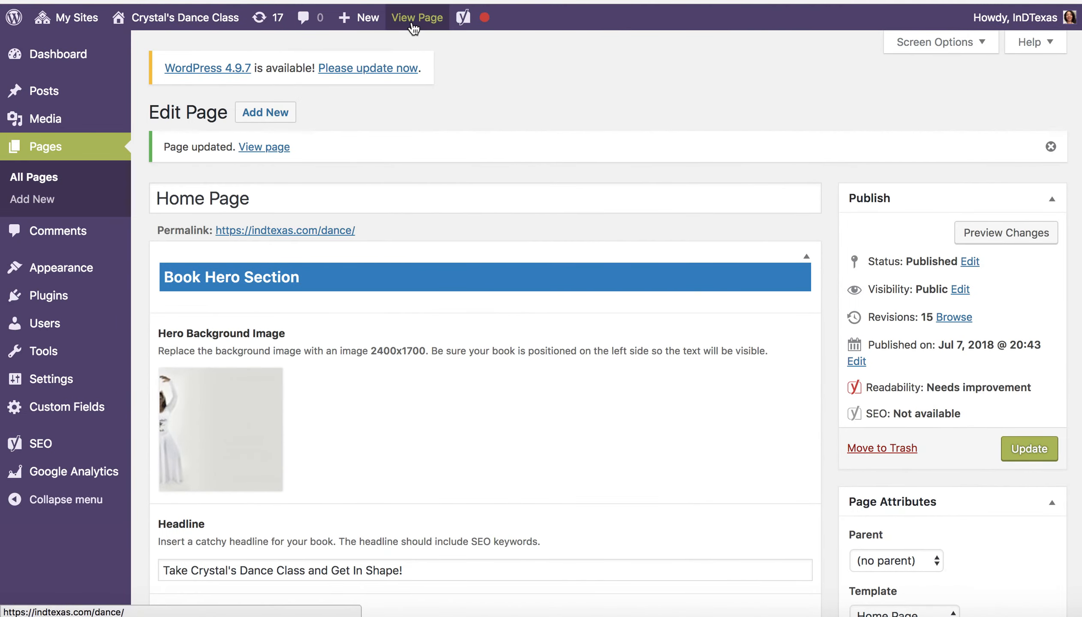
- Check the hero image and the Hip-Hop Dance Lessons section on the live home page, and reopen the page for editing
{"action": "left_click", "coordinate": [412, 24]}
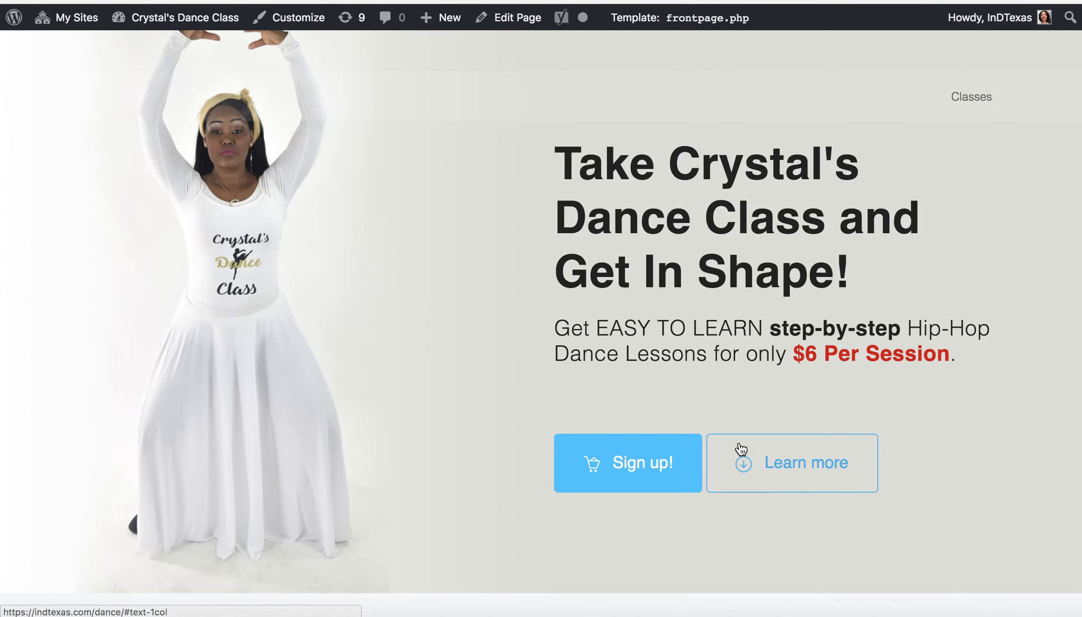
{"action": "scroll", "coordinate": [538, 516], "scroll_direction": "down", "scroll_amount": 3}
{"action": "scroll", "coordinate": [538, 516], "scroll_direction": "down", "scroll_amount": 10}
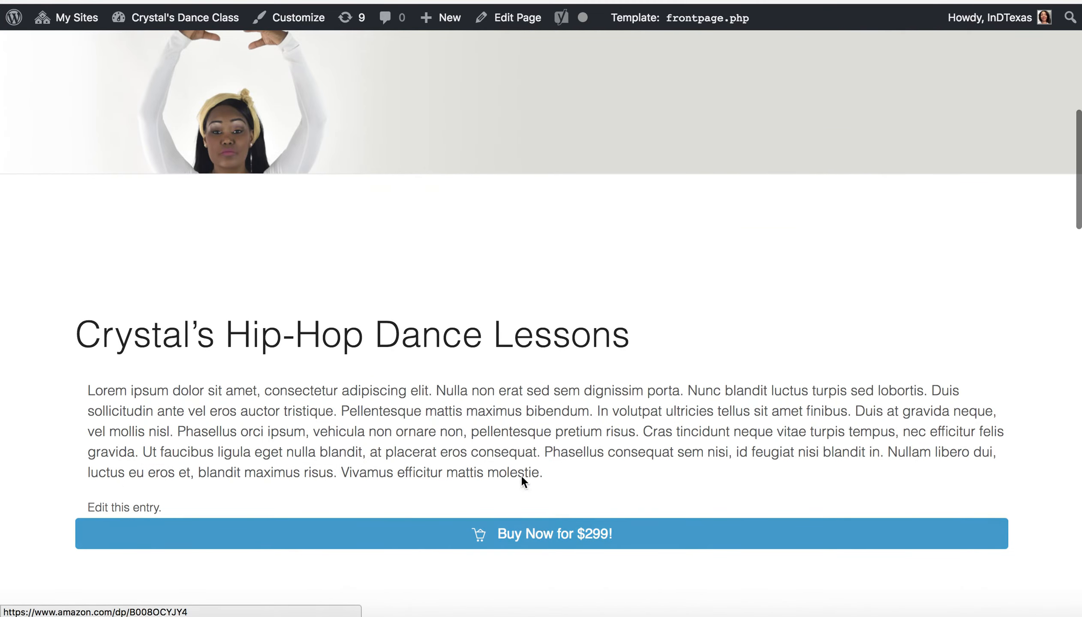
{"action": "scroll", "coordinate": [478, 321], "scroll_direction": "up", "scroll_amount": 5}
{"action": "scroll", "coordinate": [479, 323], "scroll_direction": "down", "scroll_amount": 3}
{"action": "scroll", "coordinate": [480, 323], "scroll_direction": "down", "scroll_amount": 6}
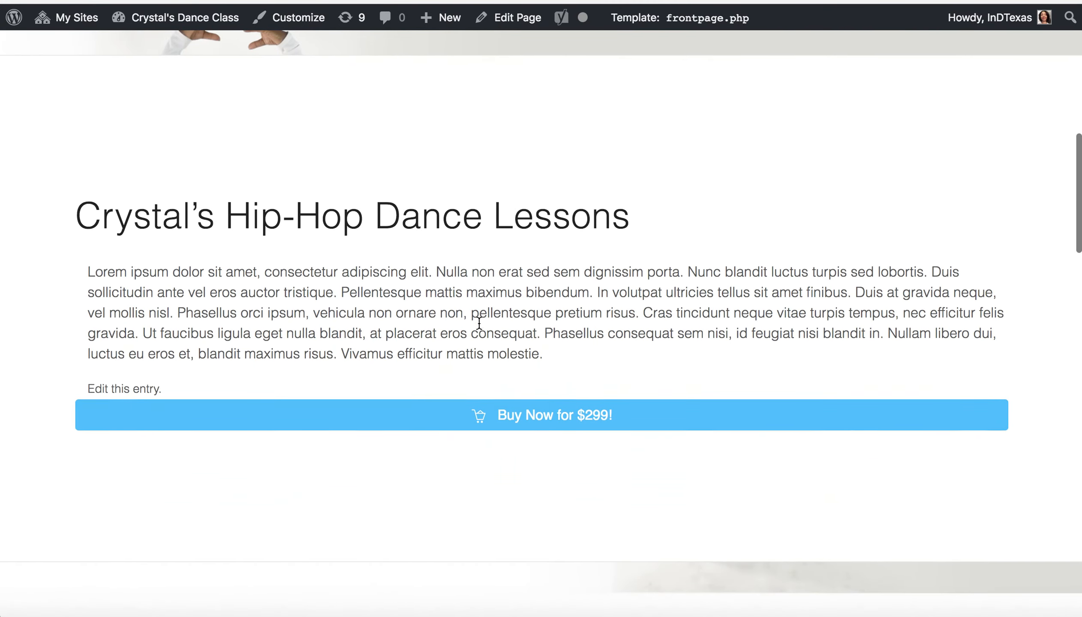
{"action": "scroll", "coordinate": [479, 323], "scroll_direction": "up", "scroll_amount": 15}
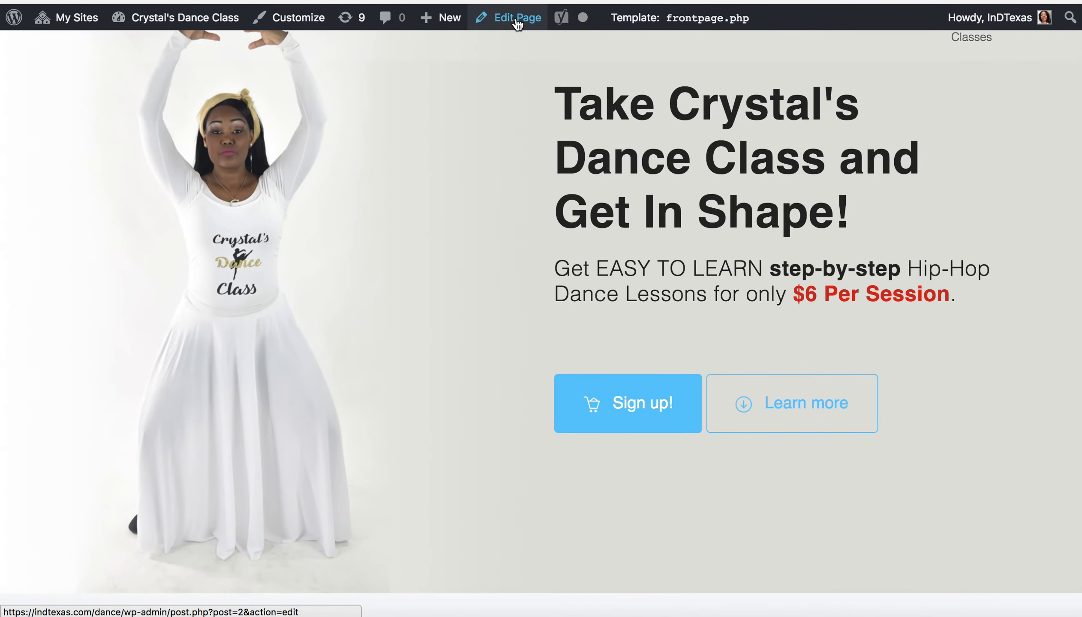
{"action": "left_click", "coordinate": [518, 19]}
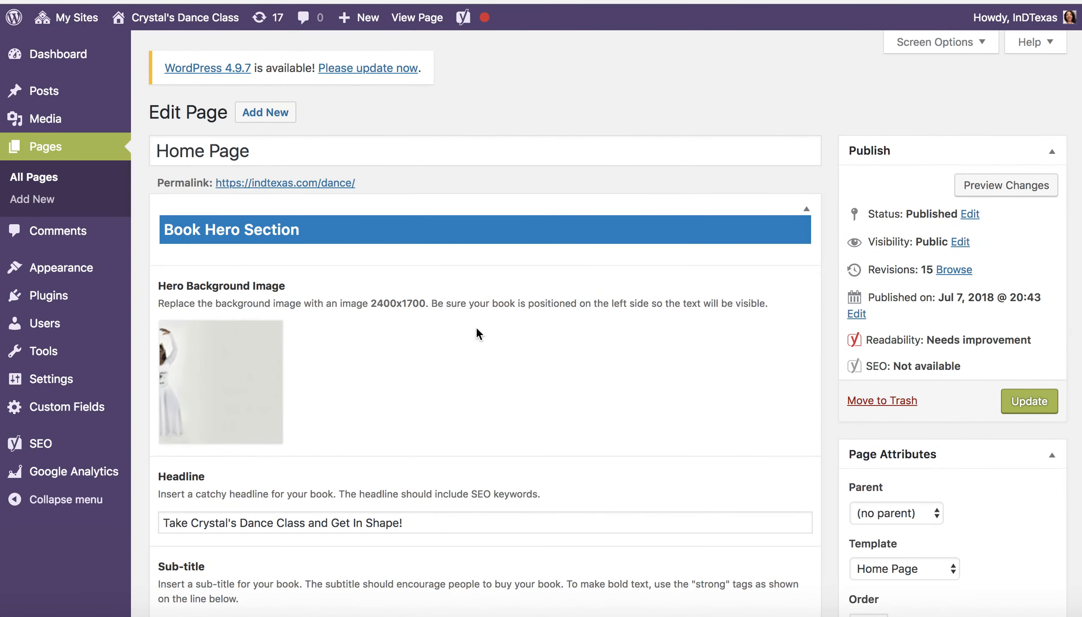
- Append "LOreim ipaum text tliernal iten ael" to the headline, update the page and view it live
{"action": "scroll", "coordinate": [474, 325], "scroll_direction": "down", "scroll_amount": 5}
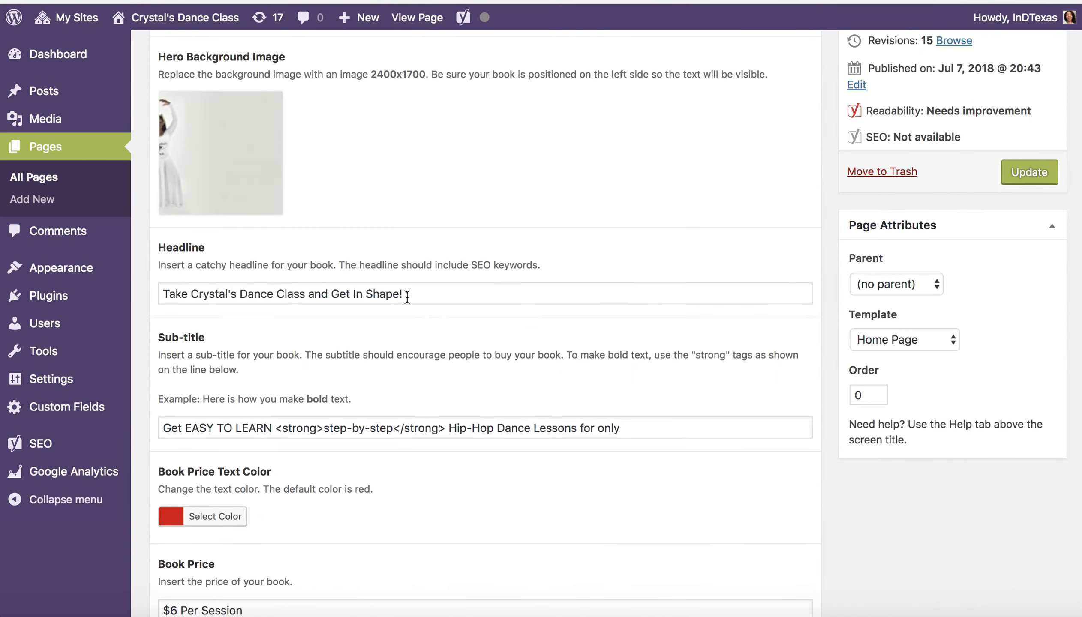
{"action": "left_click", "coordinate": [411, 294]}
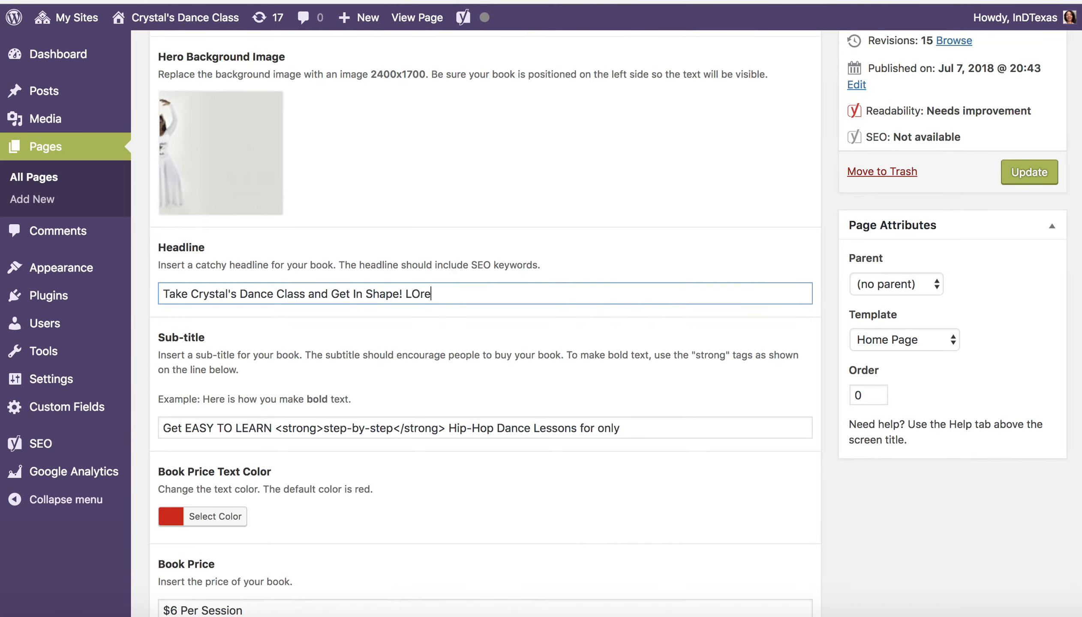
{"action": "type", "text": "LOreim ipaum text"}
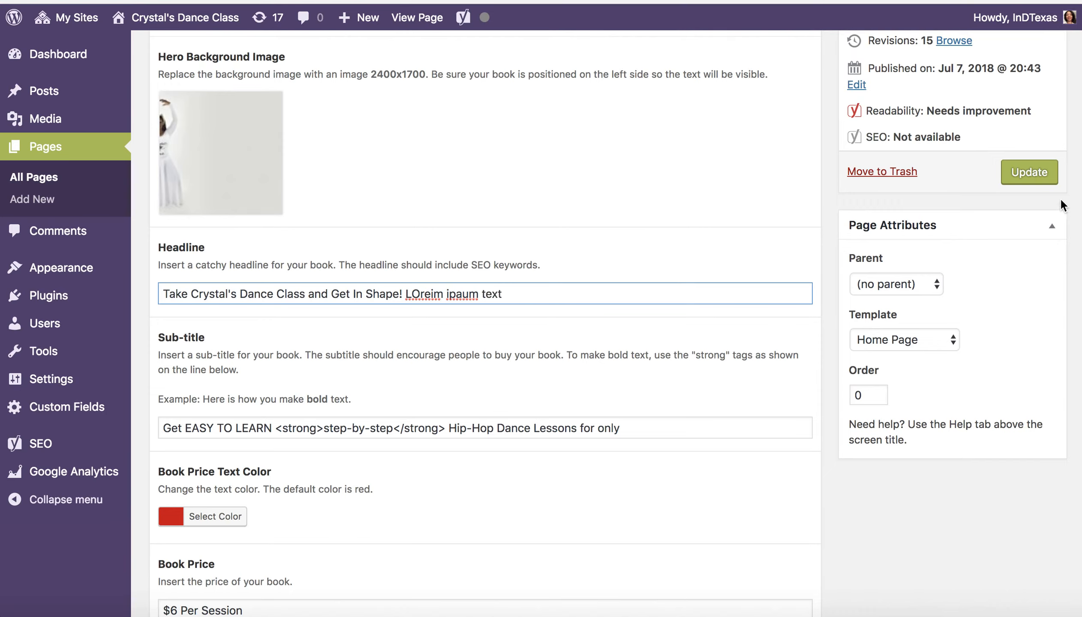
{"action": "type", "text": " tliernal iten ael"}
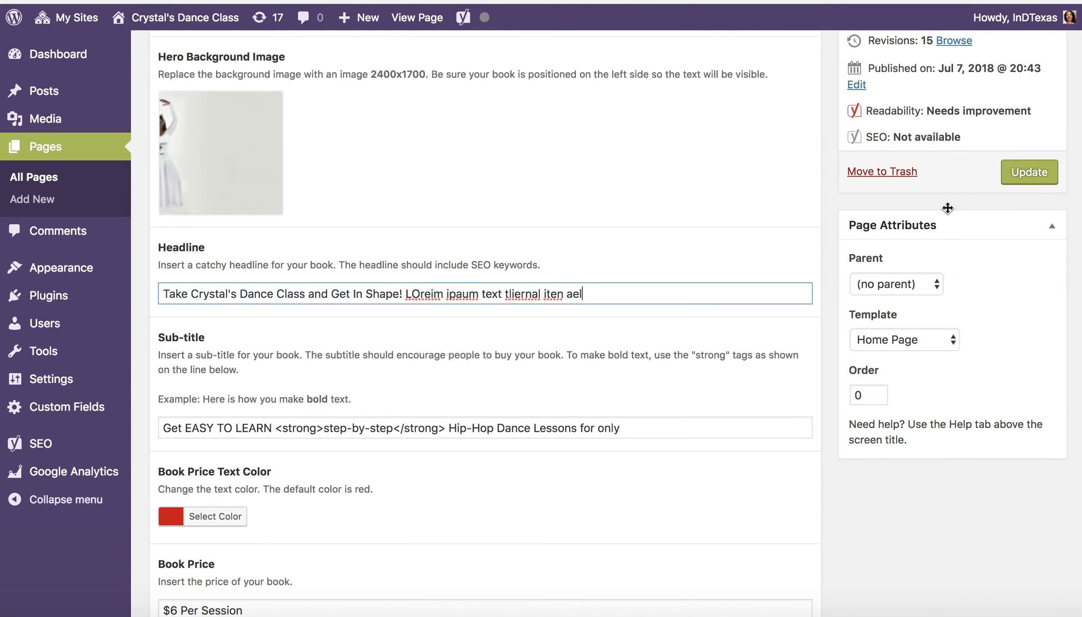
{"action": "left_click", "coordinate": [1030, 172]}
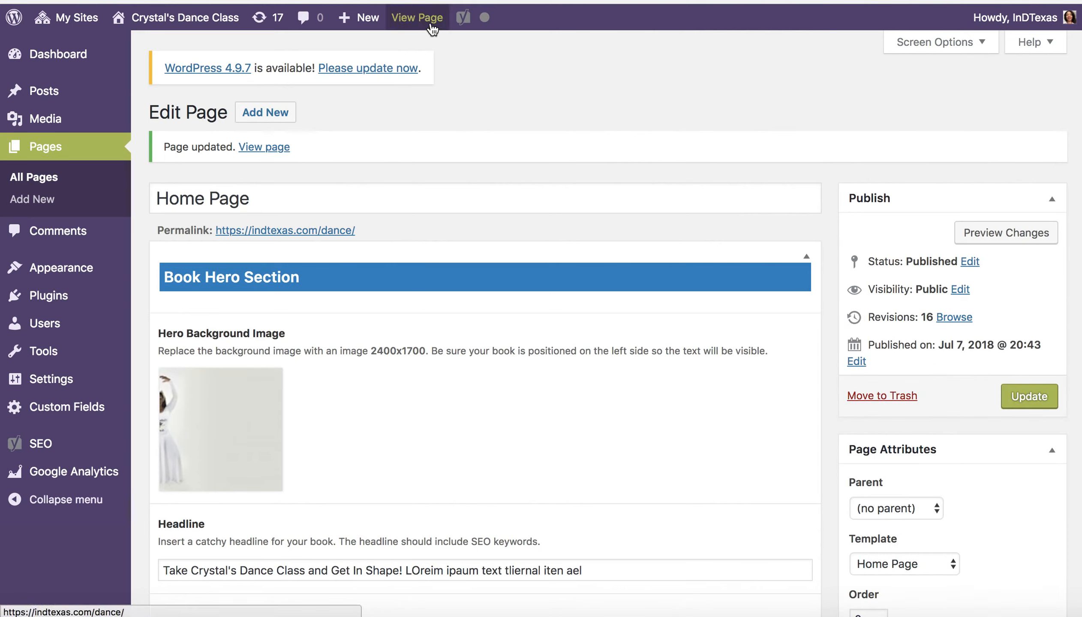
{"action": "left_click", "coordinate": [417, 20]}
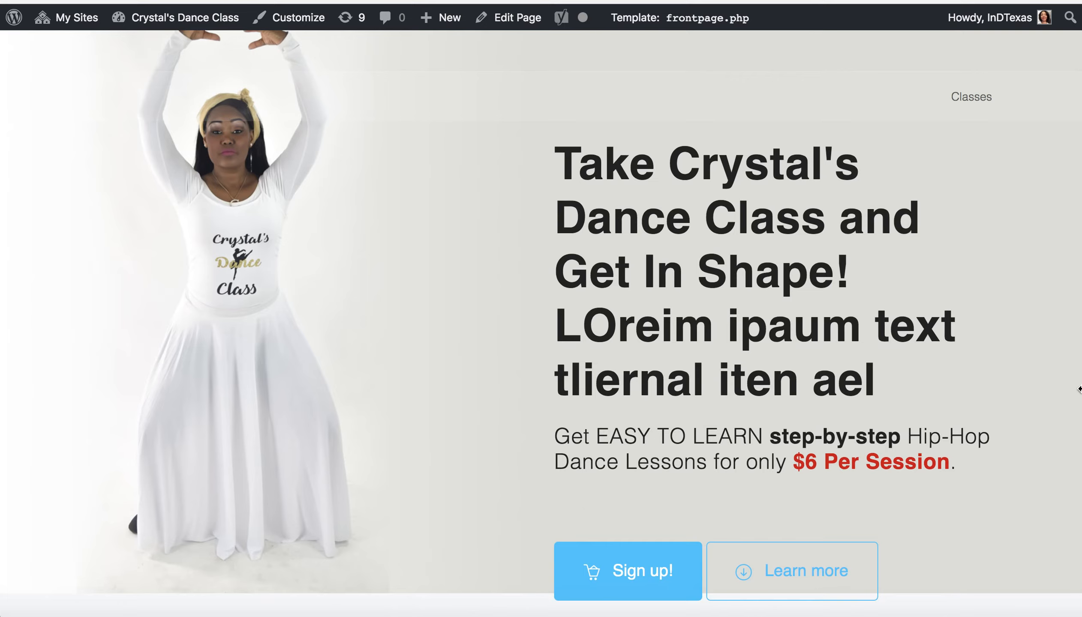
- Return to editing the home page, delete the filler text after "Get In Shape!" in the headline and update the page
{"action": "left_click", "coordinate": [518, 18]}
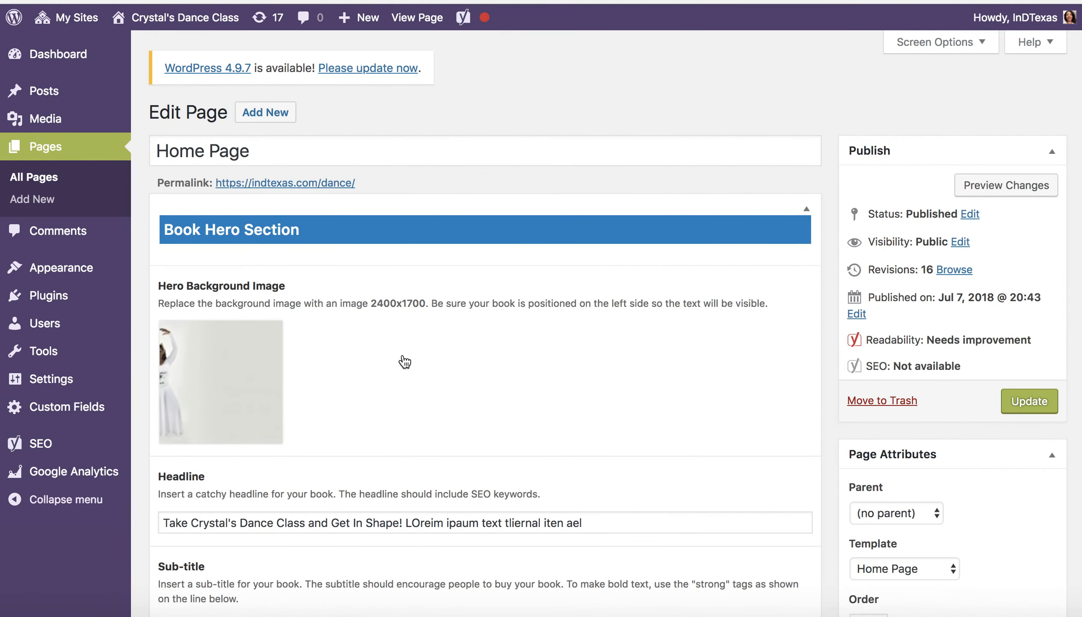
{"action": "left_click_drag", "start_coordinate": [405, 523], "coordinate": [600, 528]}
{"action": "key", "text": "BackSpace"}
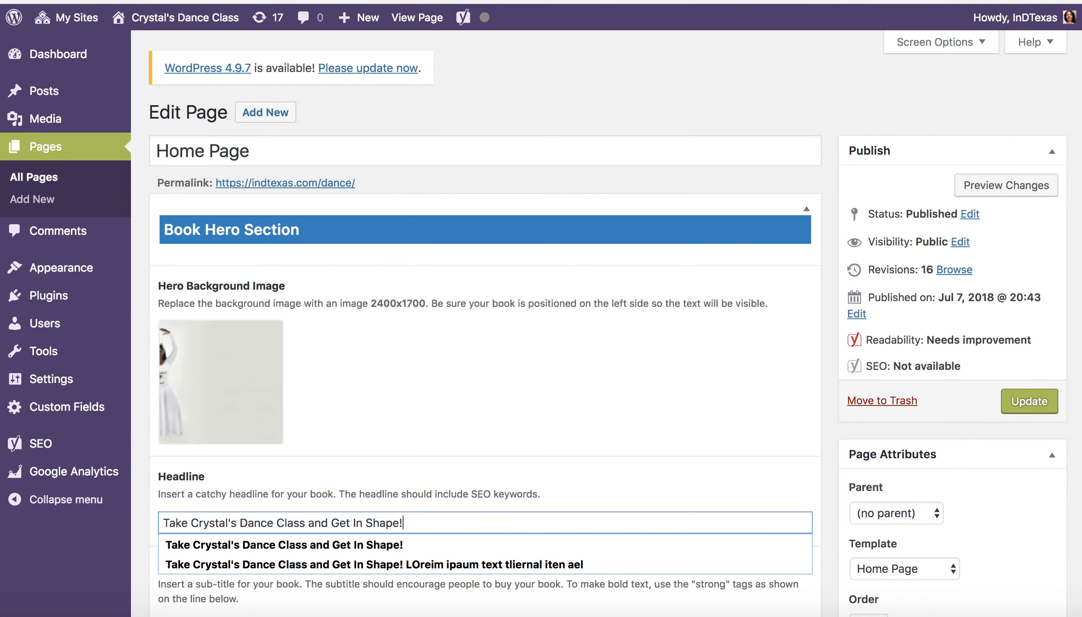
{"action": "left_click", "coordinate": [1029, 401]}
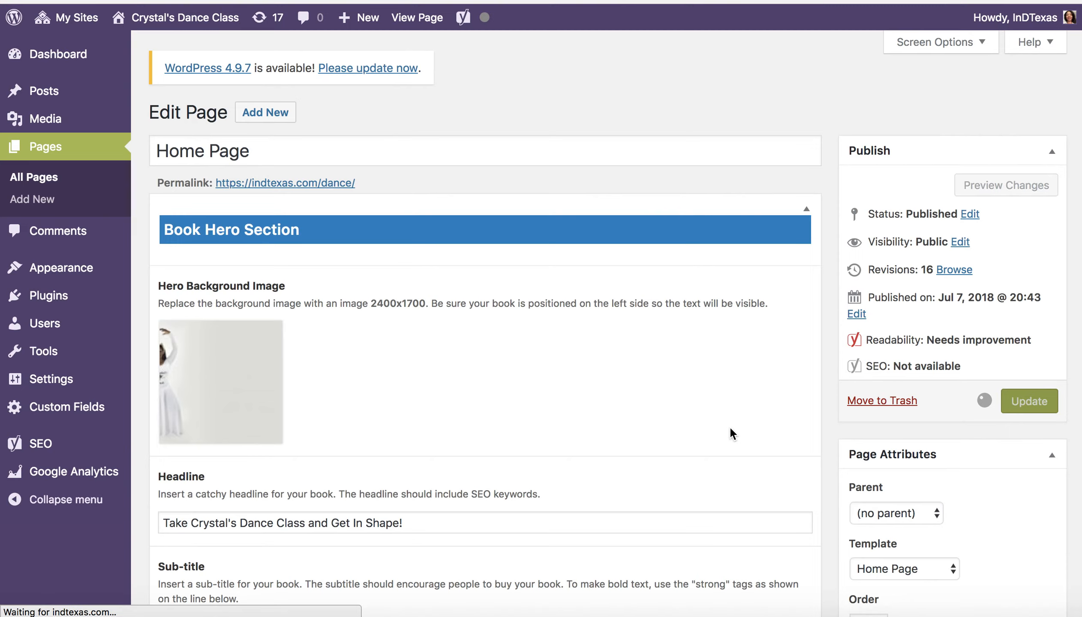
- Examine the sub-title text of the hero section, including the opening and closing strong tags around "step-by-step"
{"action": "scroll", "coordinate": [580, 516], "scroll_direction": "down", "scroll_amount": 5}
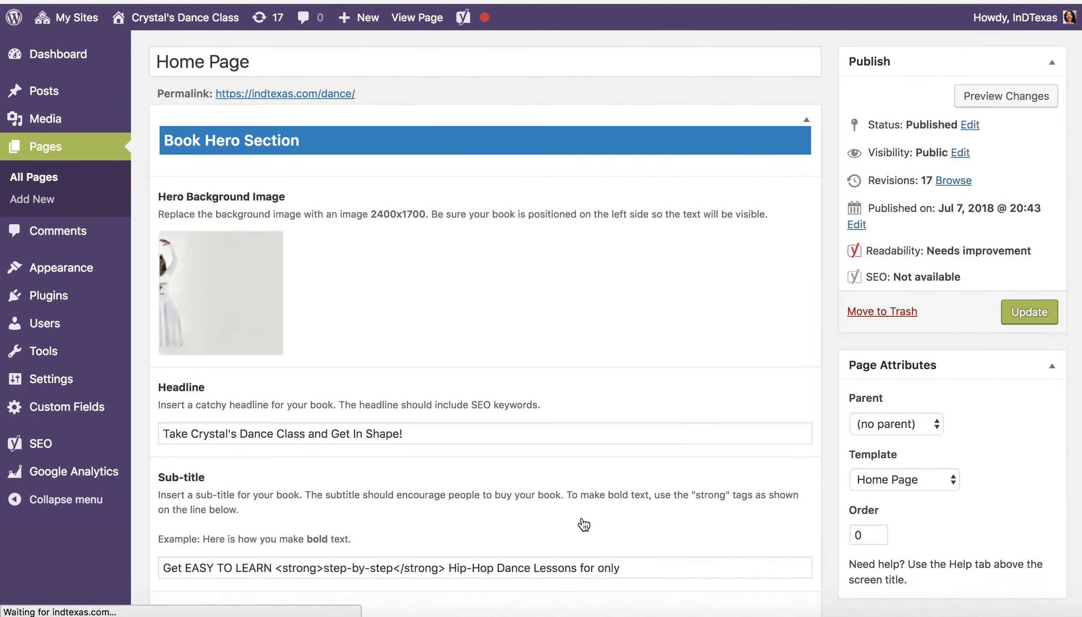
{"action": "scroll", "coordinate": [537, 436], "scroll_direction": "down", "scroll_amount": 2}
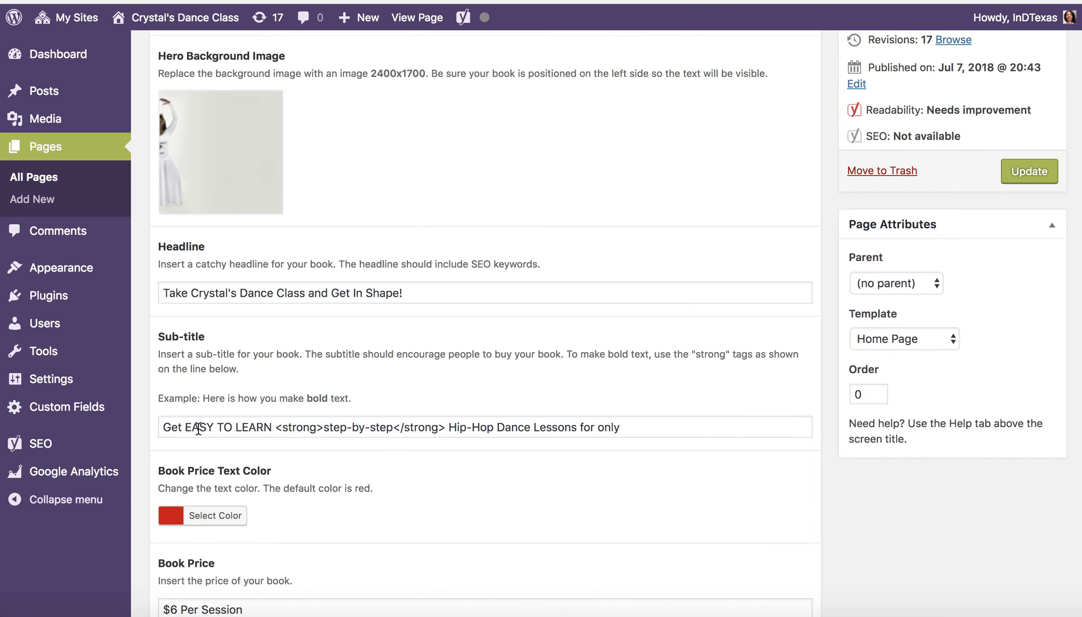
{"action": "left_click", "coordinate": [177, 427]}
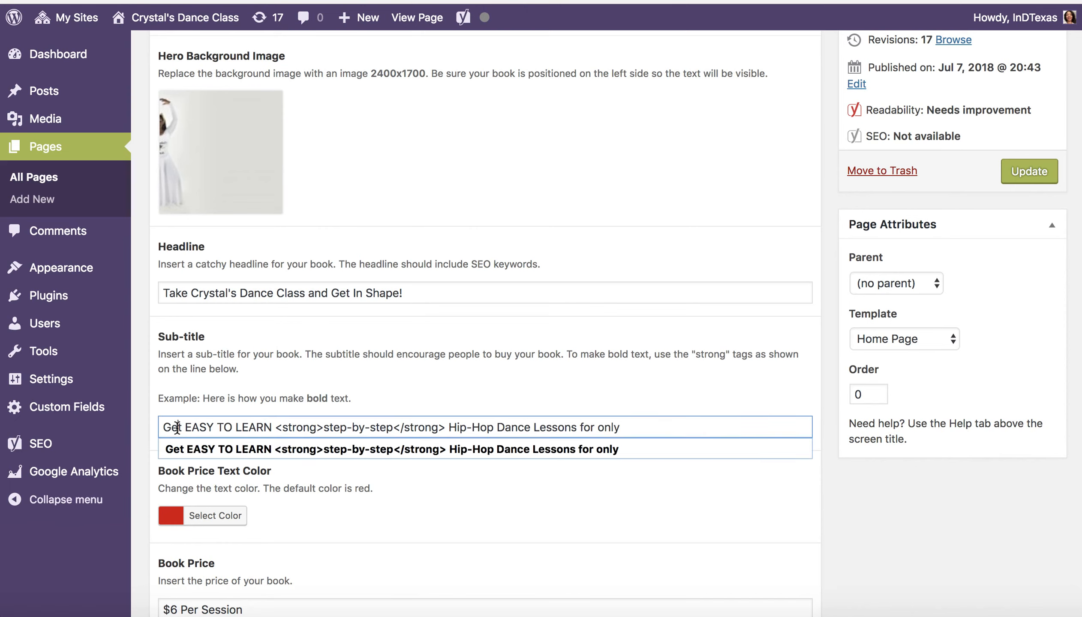
{"action": "left_click", "coordinate": [272, 427]}
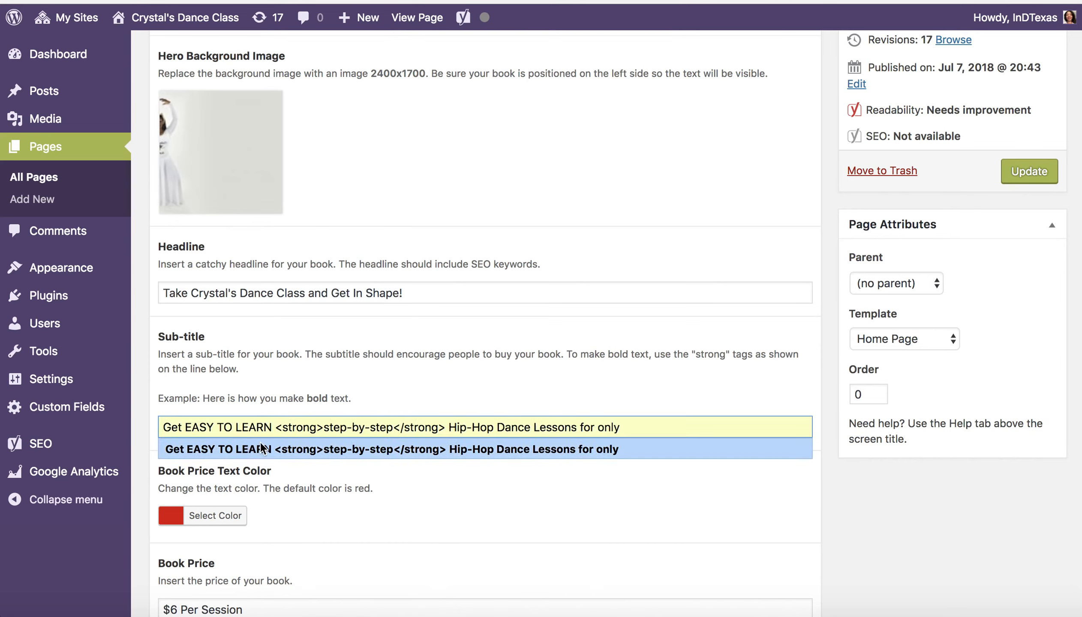
{"action": "key", "text": "Delete"}
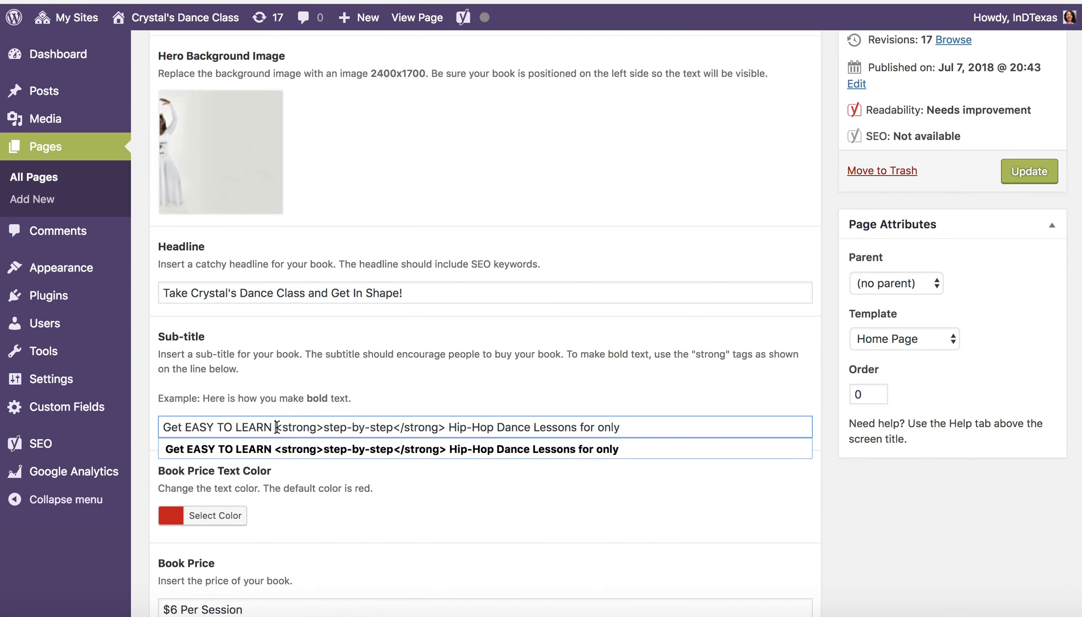
{"action": "left_click_drag", "start_coordinate": [277, 426], "coordinate": [319, 429]}
{"action": "left_click", "coordinate": [323, 428]}
{"action": "left_click_drag", "start_coordinate": [394, 428], "coordinate": [443, 427]}
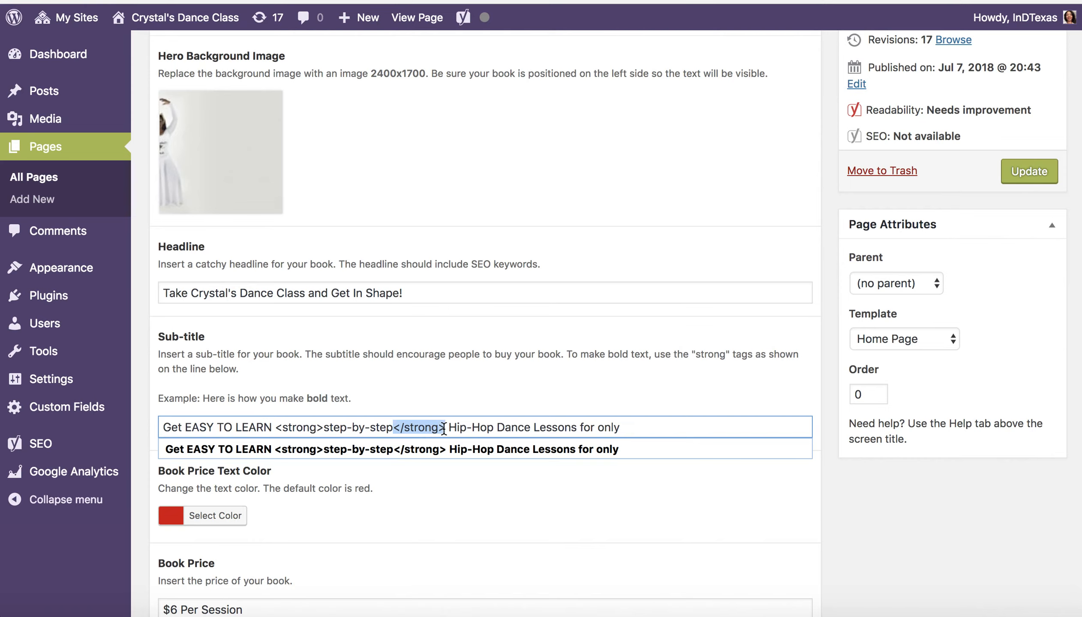
{"action": "left_click_drag", "start_coordinate": [443, 428], "coordinate": [447, 428]}
{"action": "left_click", "coordinate": [470, 387]}
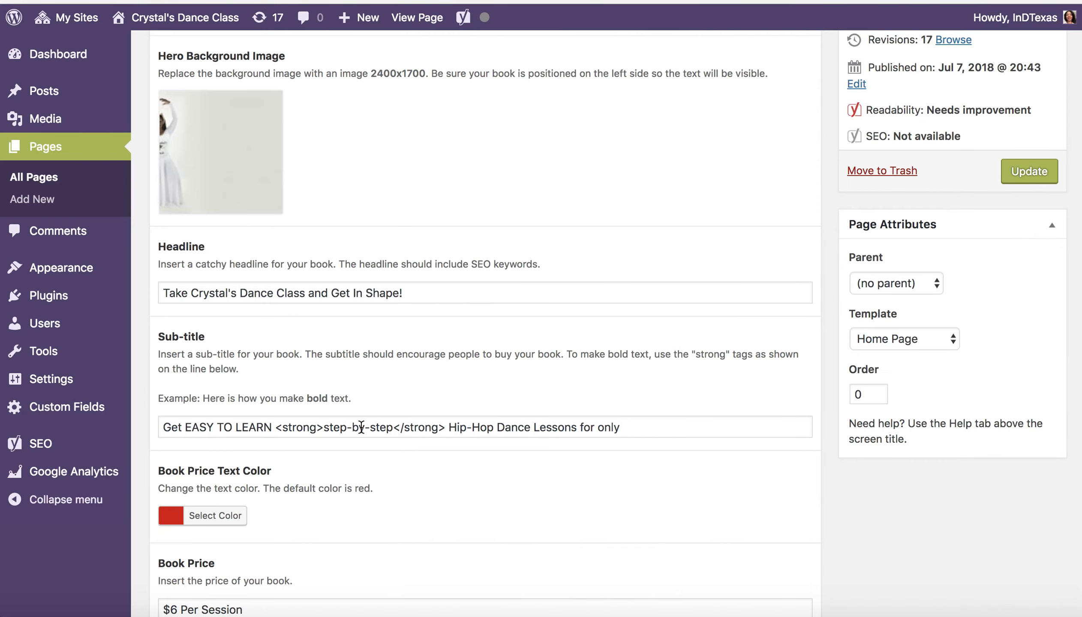
- Check the bold "step-by-step" wording in the hero sub-title on the live home page, and reopen the page for editing
{"action": "left_click", "coordinate": [417, 18]}
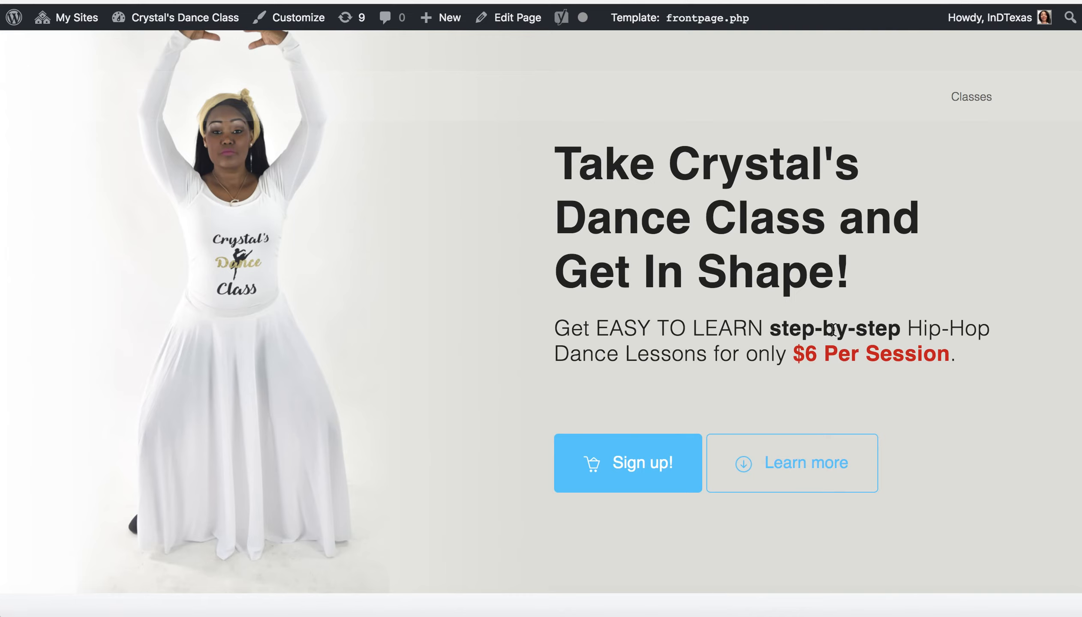
{"action": "left_click", "coordinate": [511, 21]}
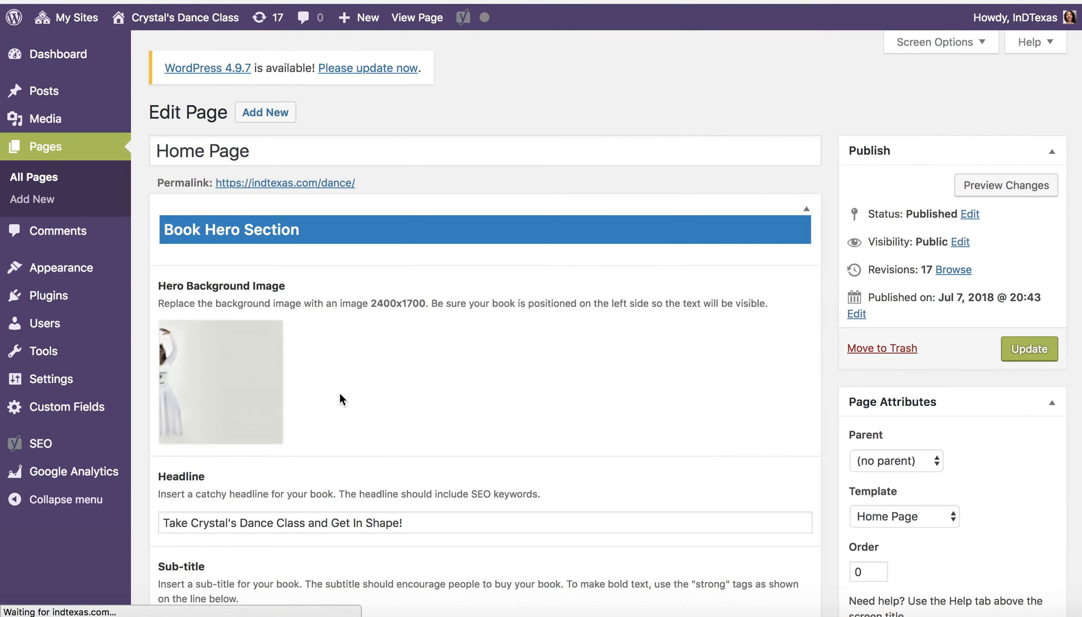
{"action": "scroll", "coordinate": [359, 472], "scroll_direction": "down", "scroll_amount": 9}
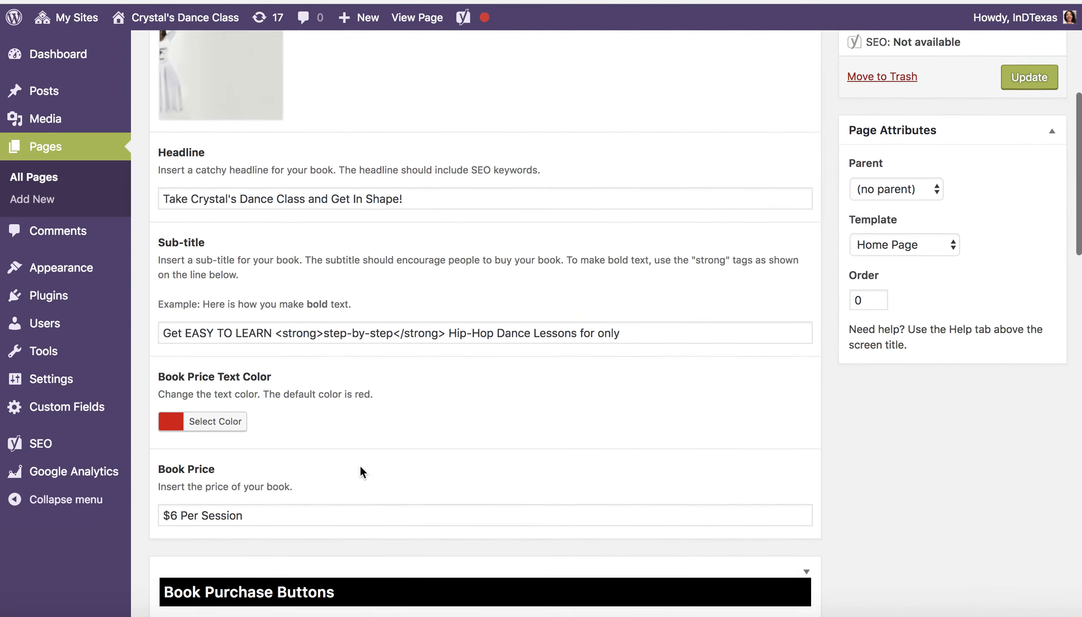
- Make the word "amet" bold in the first sentence of the Hip-Hop Dance Lessons paragraph
{"action": "scroll", "coordinate": [359, 465], "scroll_direction": "down", "scroll_amount": 8}
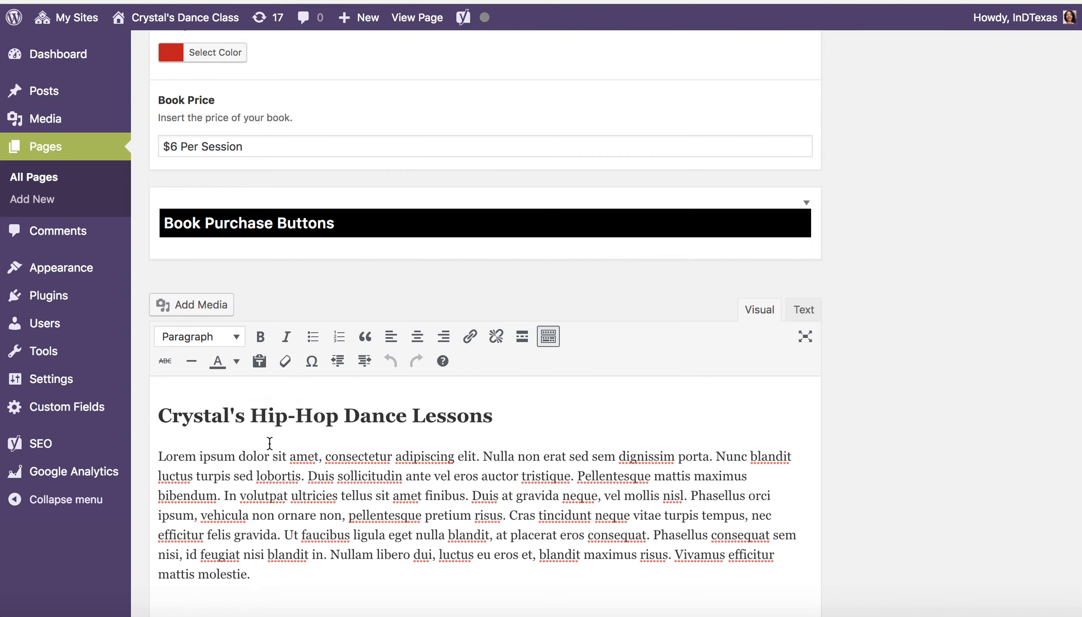
{"action": "left_click_drag", "start_coordinate": [289, 457], "coordinate": [319, 457]}
{"action": "left_click", "coordinate": [261, 338]}
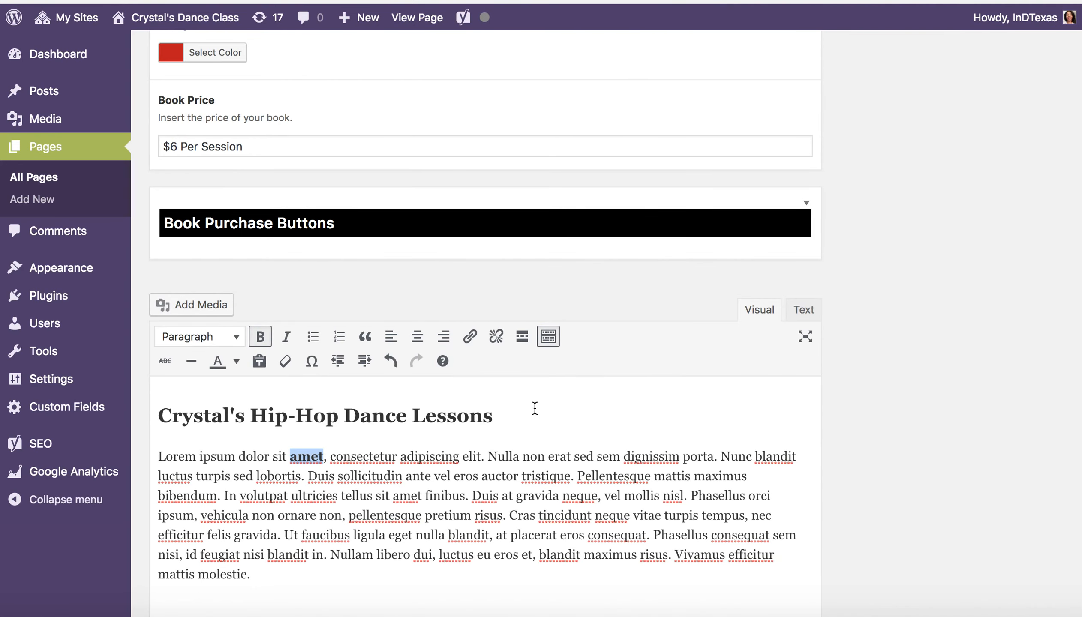
- Insert crystal-logo.png from the media library on a new line below the Hip-Hop Dance Lessons heading
{"action": "left_click", "coordinate": [509, 419]}
{"action": "key", "text": "Return"}
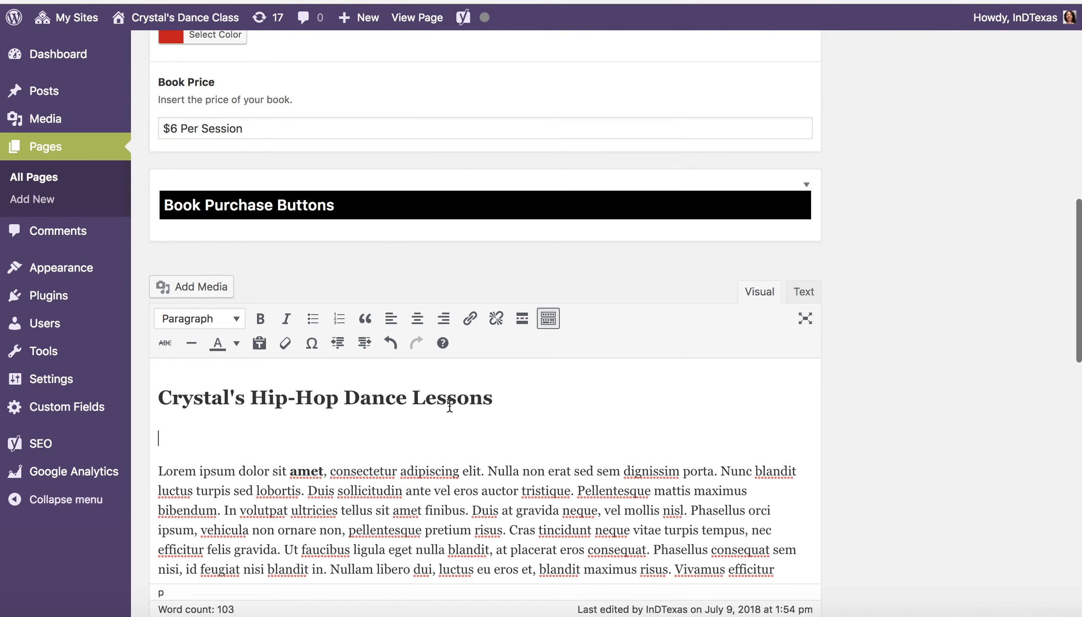
{"action": "left_click", "coordinate": [178, 287]}
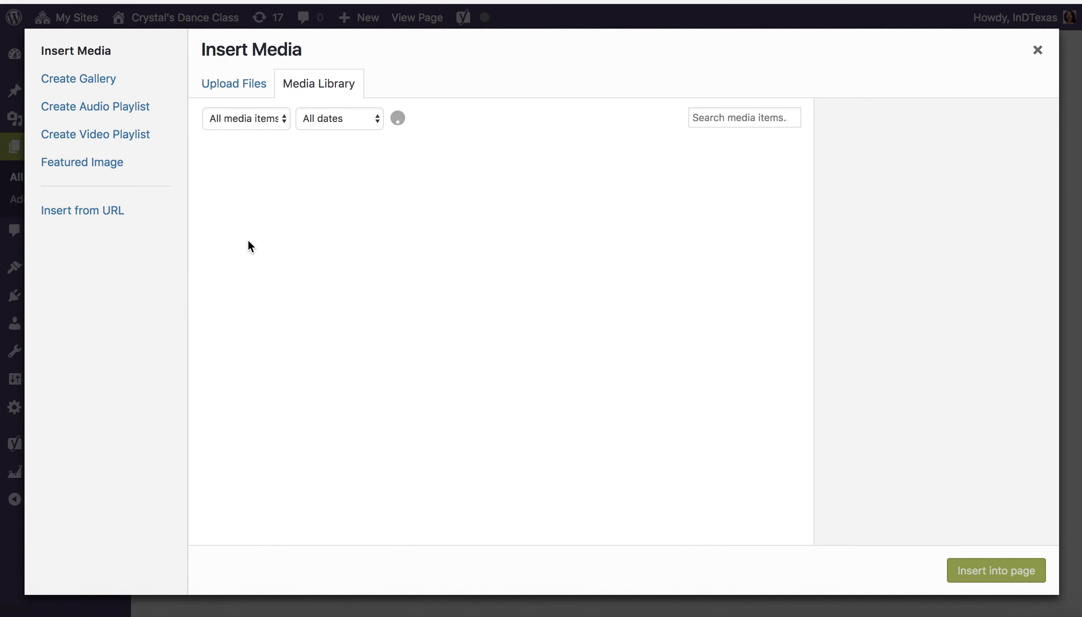
{"action": "left_click", "coordinate": [269, 225]}
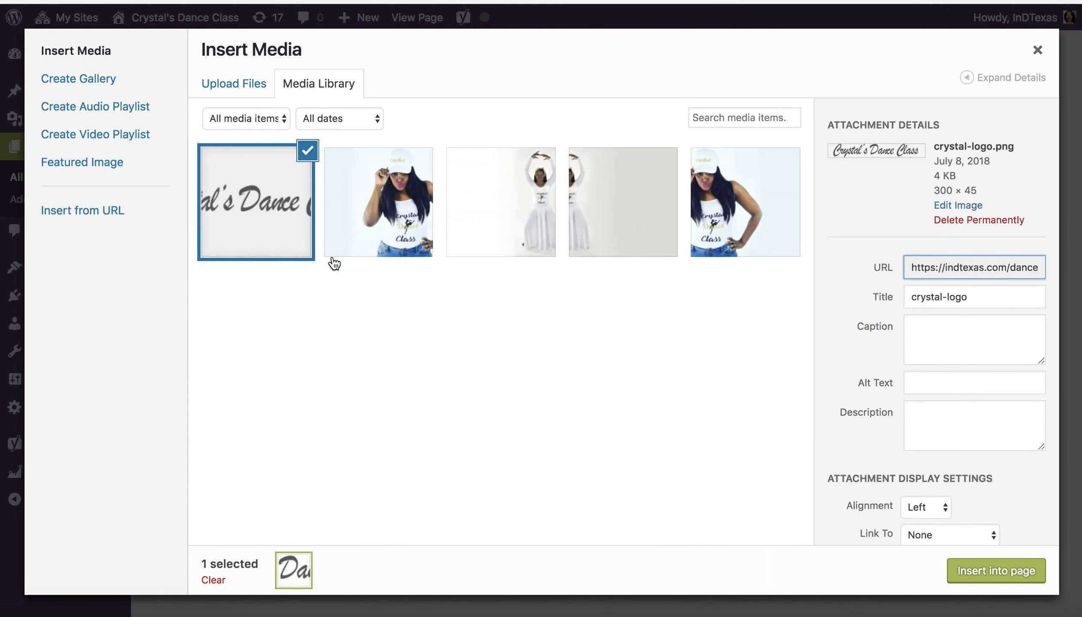
{"action": "left_click", "coordinate": [986, 568]}
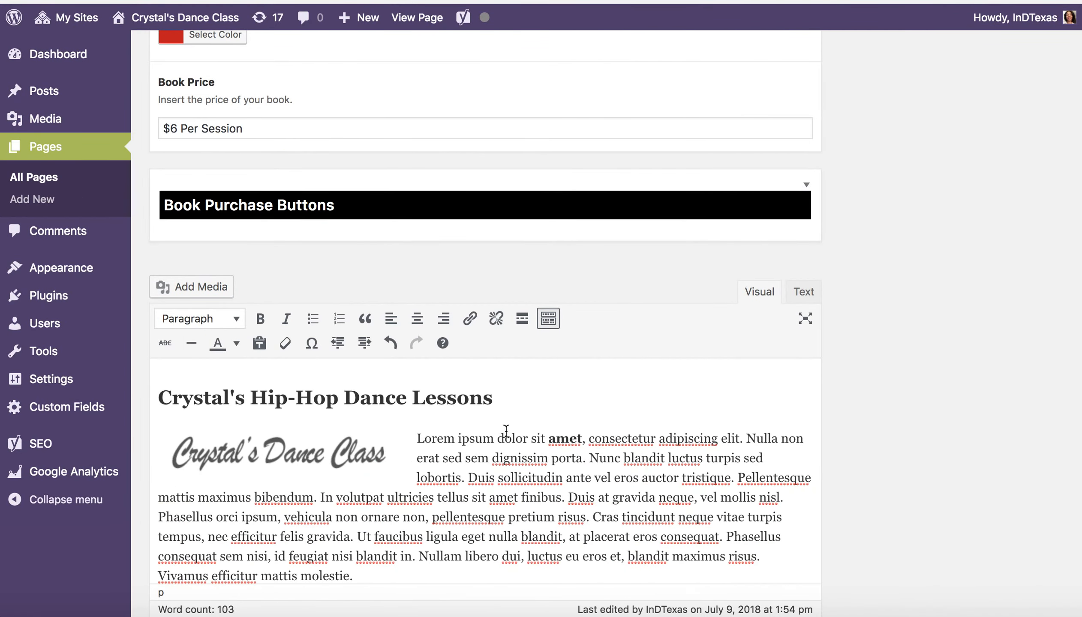
- Set the inserted logo image to no alignment, and remove it from the page content
{"action": "left_click", "coordinate": [387, 446]}
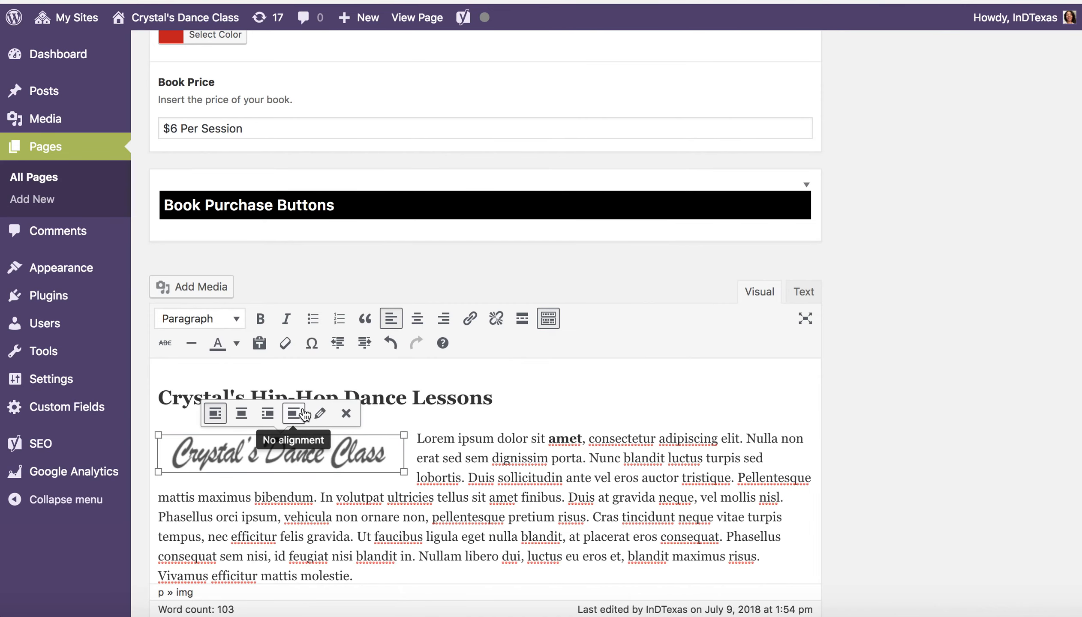
{"action": "left_click", "coordinate": [286, 413]}
{"action": "left_click", "coordinate": [387, 447]}
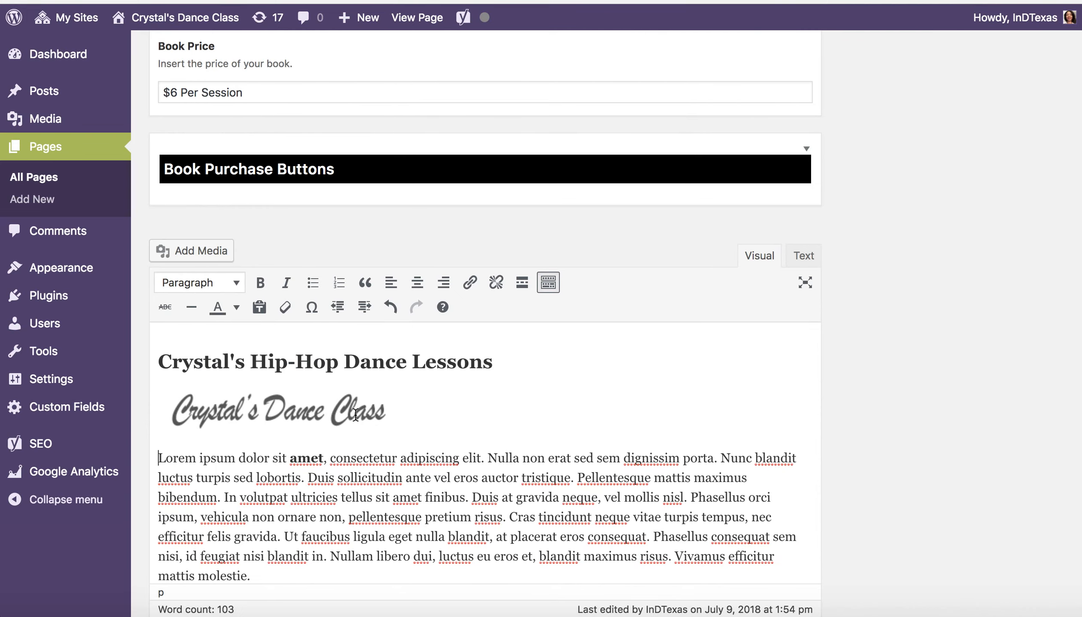
{"action": "left_click", "coordinate": [372, 412]}
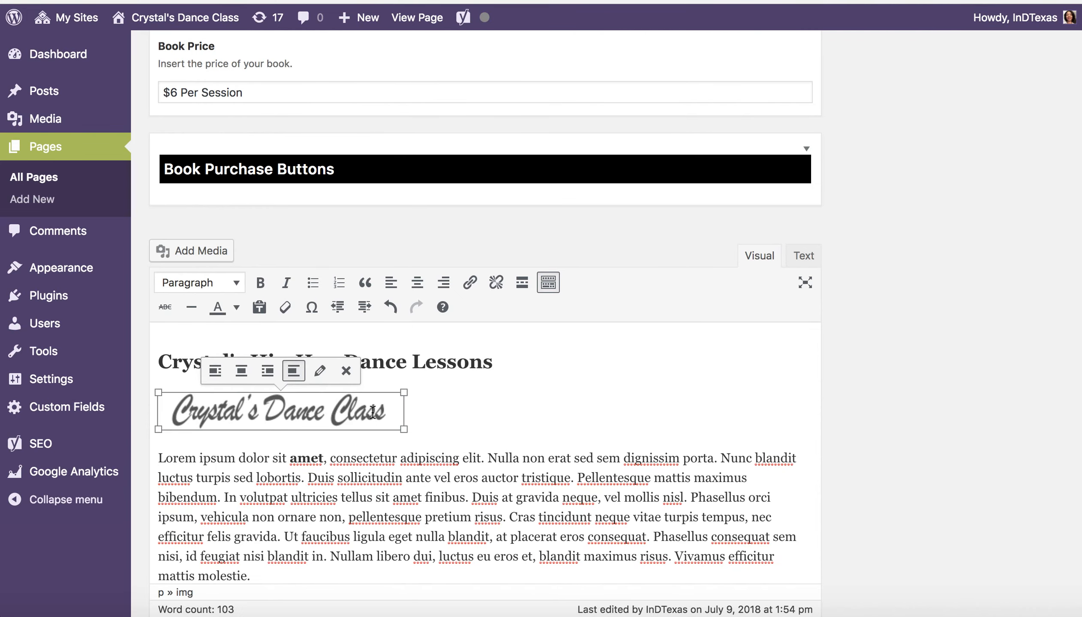
{"action": "left_click", "coordinate": [346, 370]}
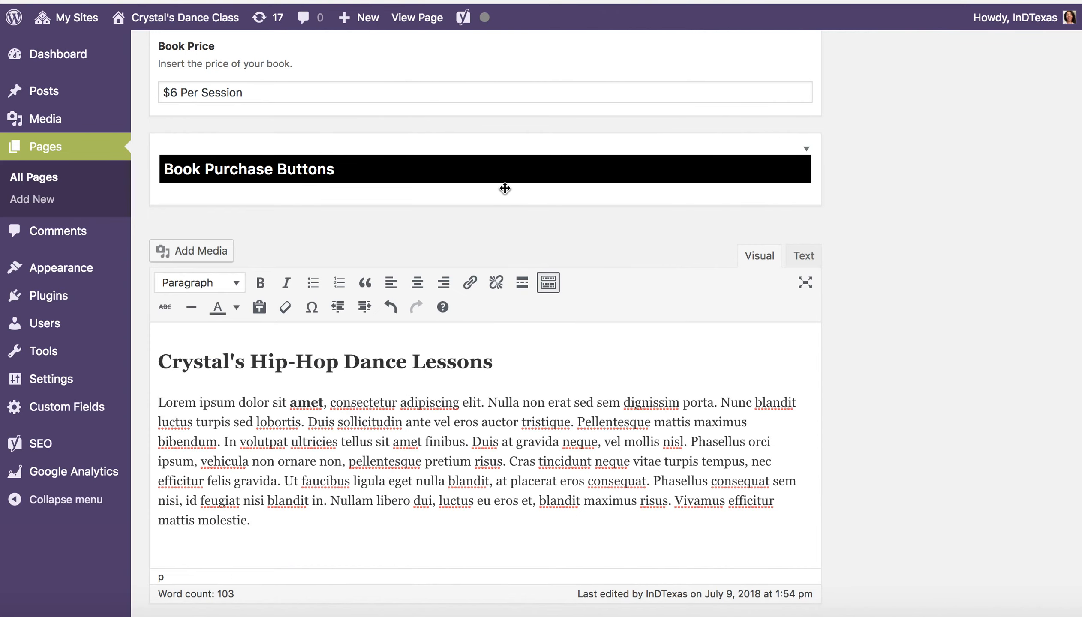
- Review the hero section's Book Price field, the Hip-Hop Dance Lessons content and the sections below it
{"action": "scroll", "coordinate": [447, 164], "scroll_direction": "up", "scroll_amount": 5}
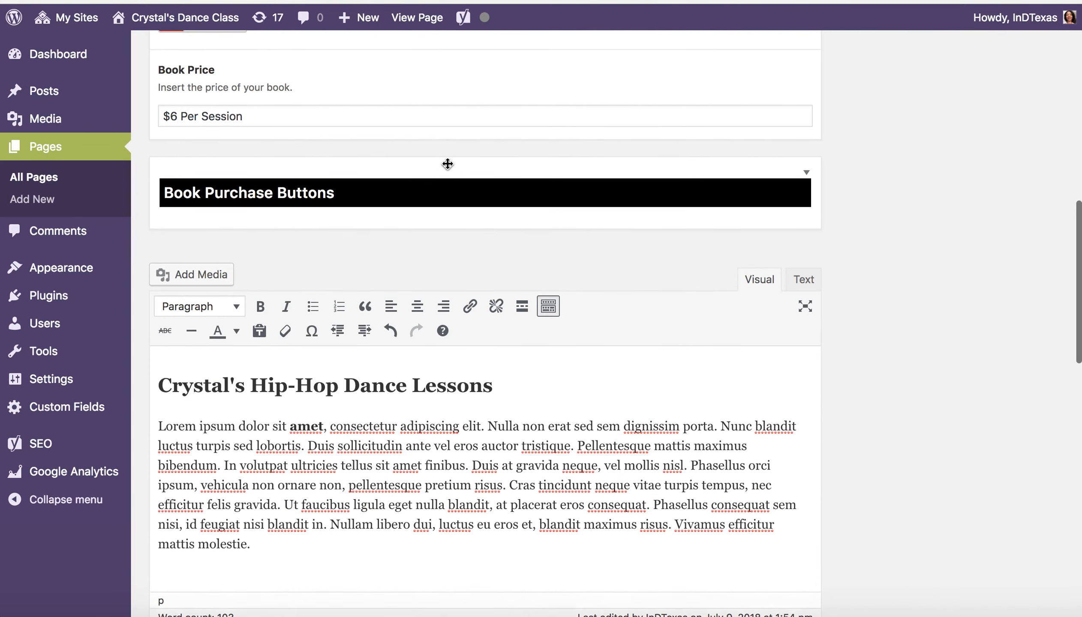
{"action": "scroll", "coordinate": [240, 124], "scroll_direction": "up", "scroll_amount": 2}
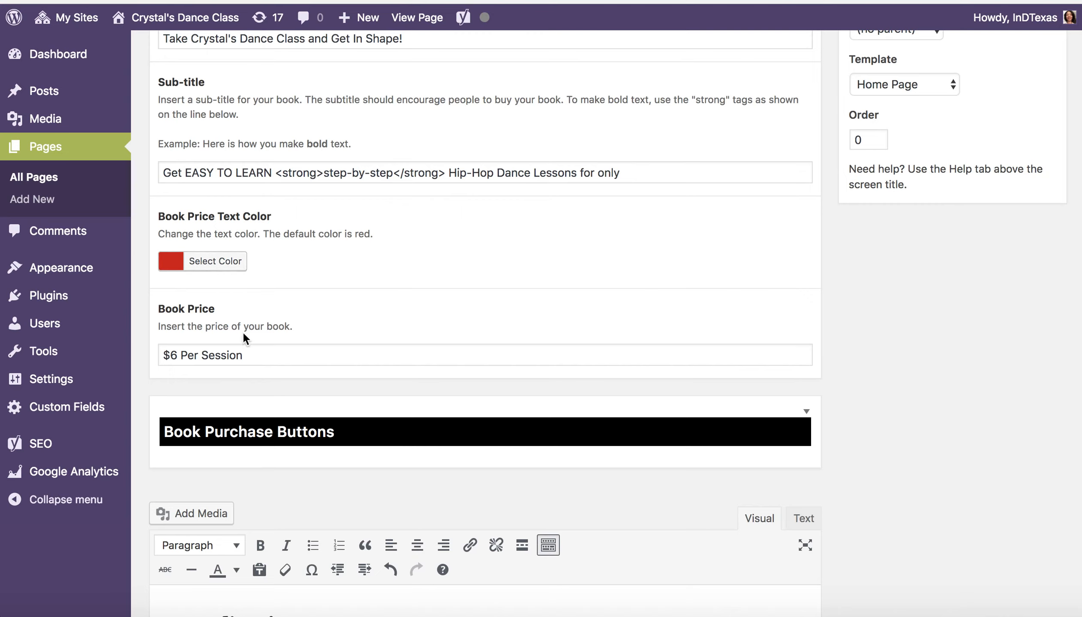
{"action": "left_click", "coordinate": [244, 355]}
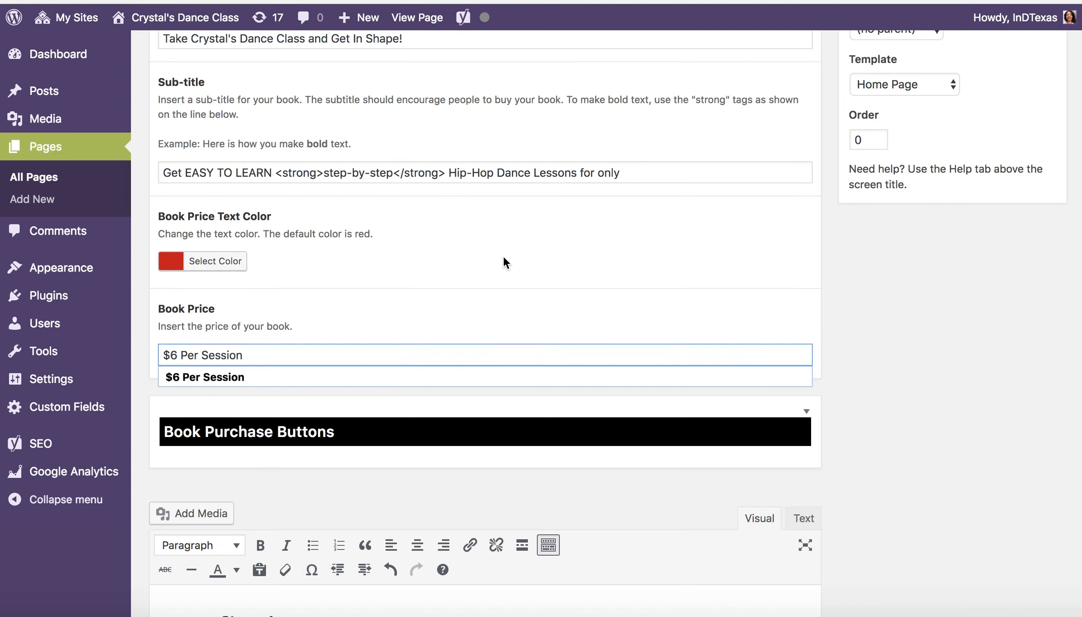
{"action": "left_click", "coordinate": [894, 300]}
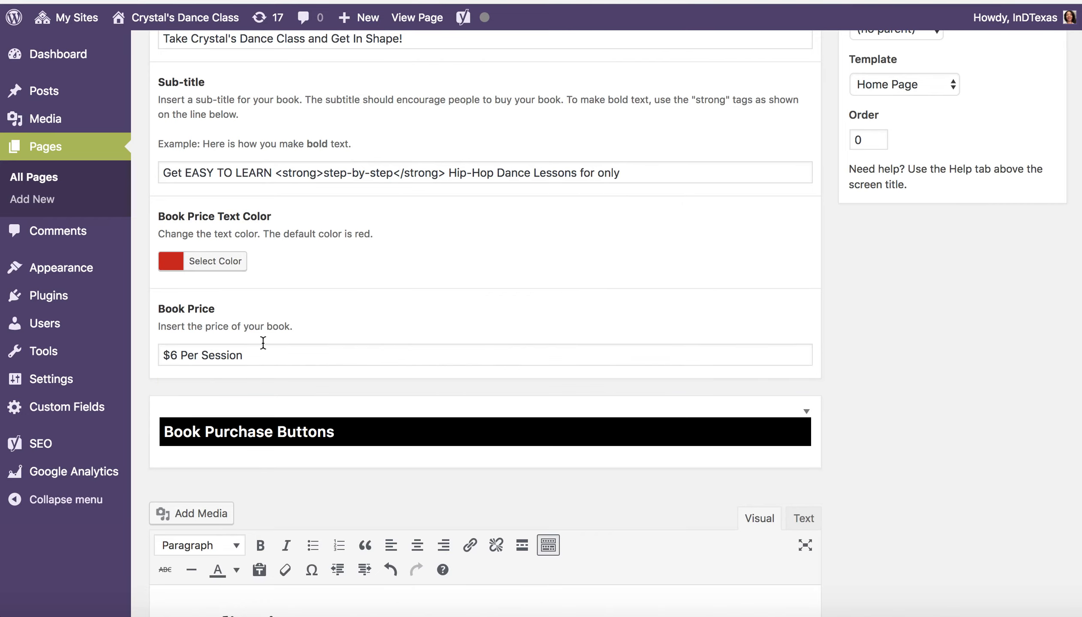
{"action": "scroll", "coordinate": [454, 526], "scroll_direction": "down", "scroll_amount": 3}
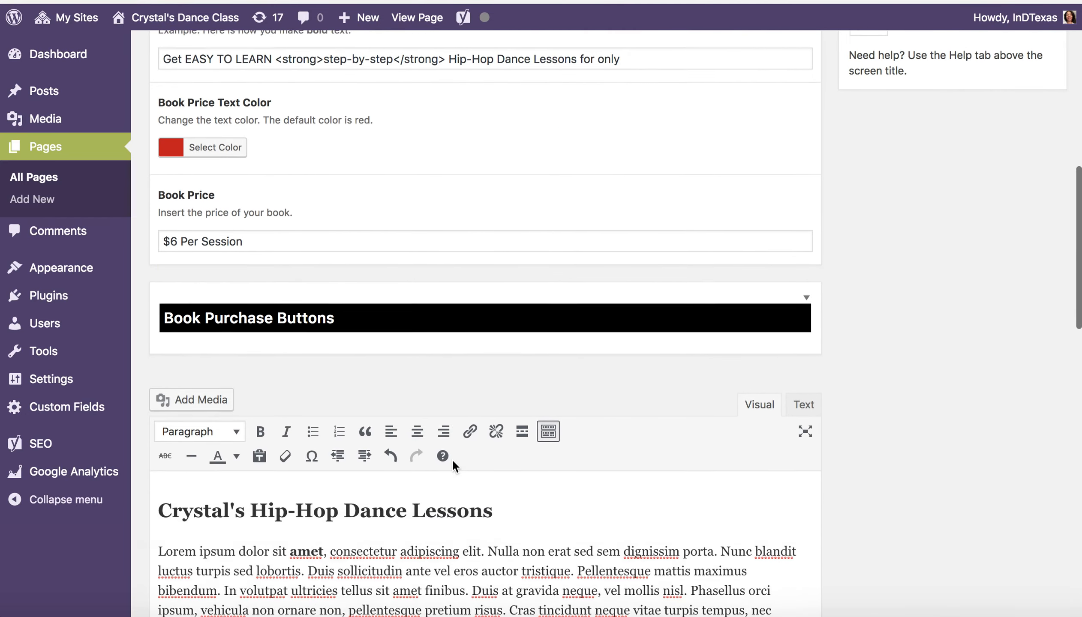
{"action": "scroll", "coordinate": [454, 465], "scroll_direction": "down", "scroll_amount": 5}
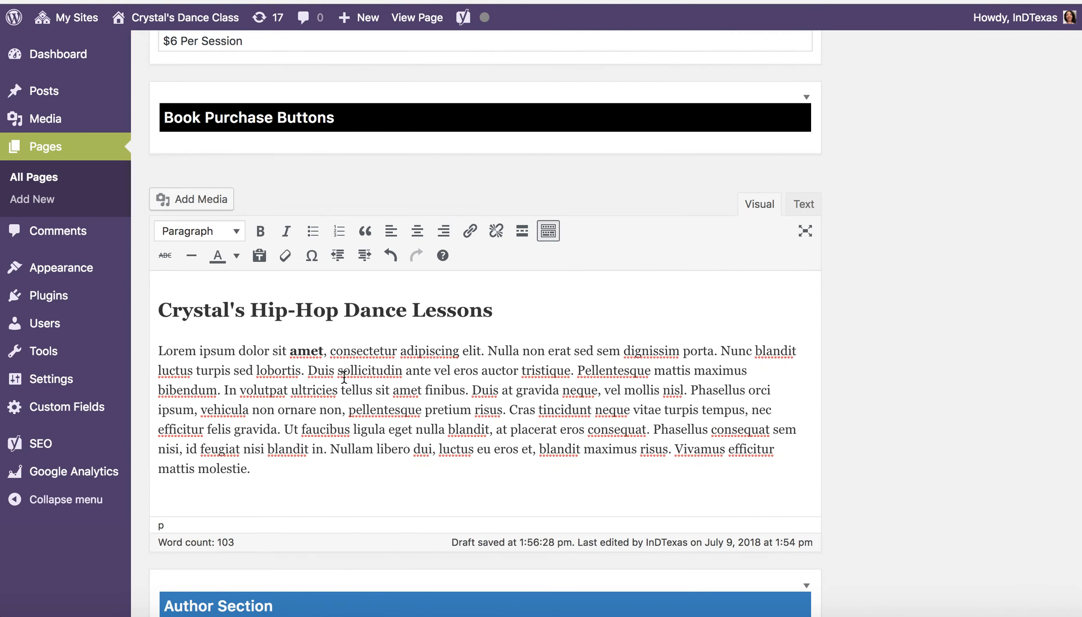
{"action": "scroll", "coordinate": [343, 377], "scroll_direction": "down", "scroll_amount": 1}
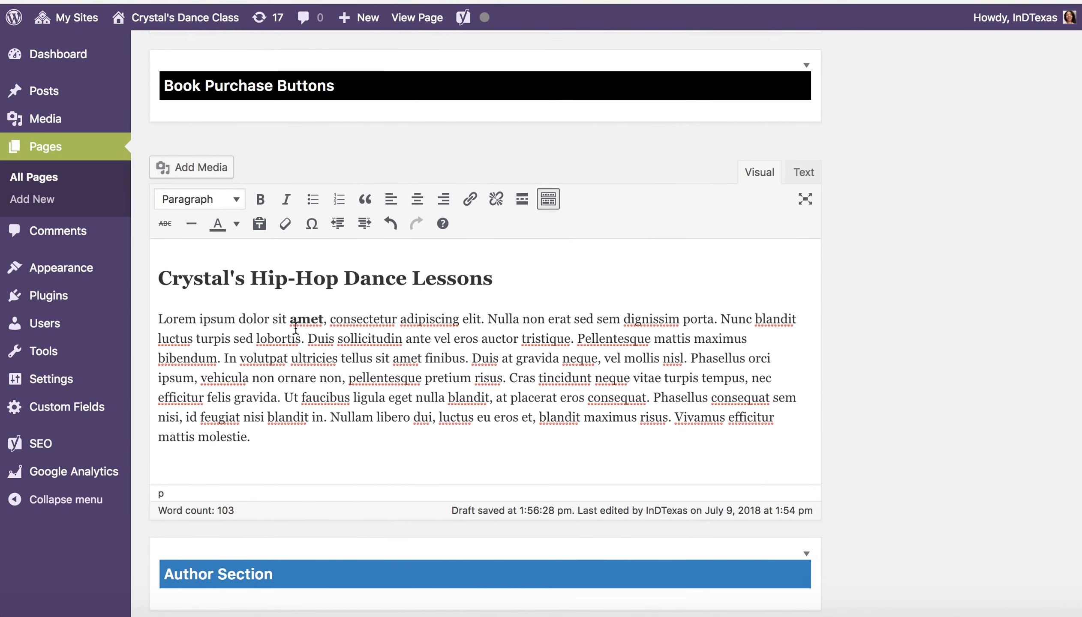
{"action": "scroll", "coordinate": [296, 329], "scroll_direction": "down", "scroll_amount": 2}
{"action": "scroll", "coordinate": [300, 292], "scroll_direction": "up", "scroll_amount": 1}
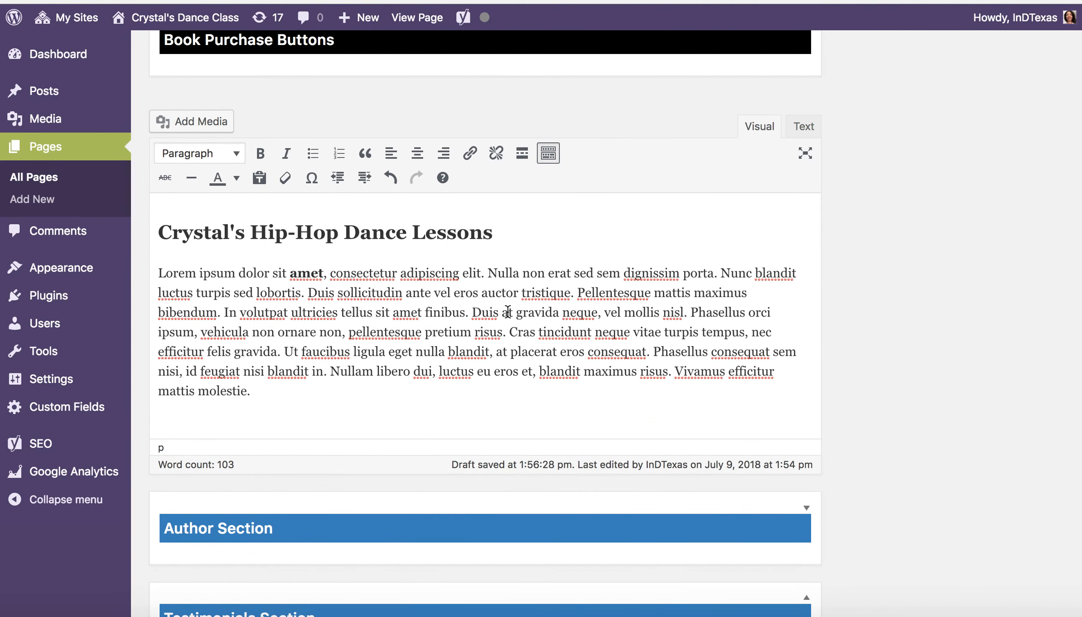
{"action": "scroll", "coordinate": [463, 334], "scroll_direction": "down", "scroll_amount": 5}
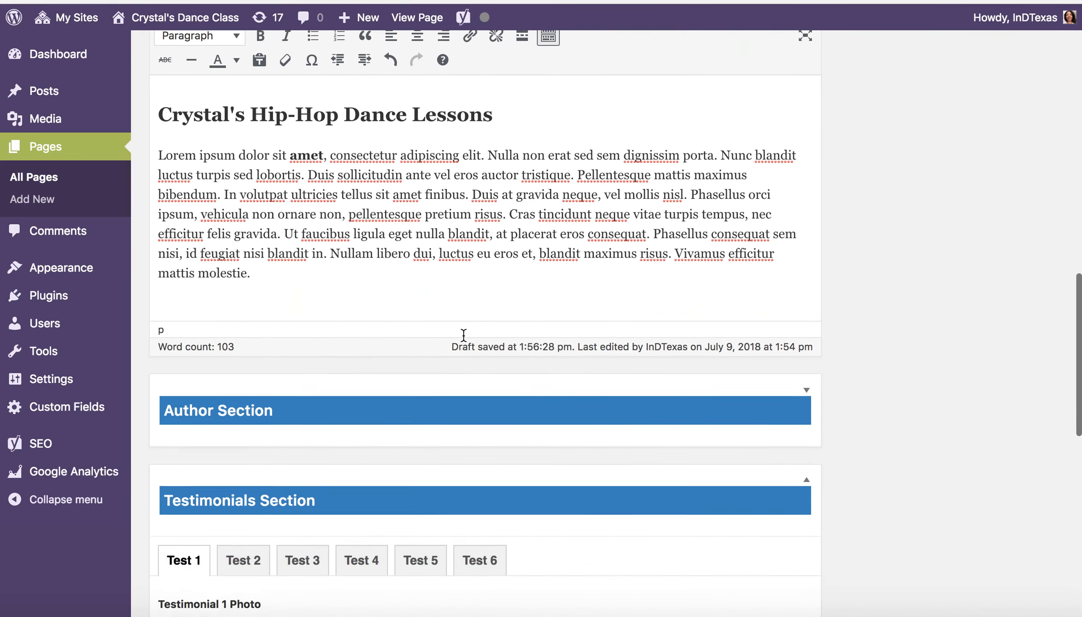
{"action": "scroll", "coordinate": [410, 209], "scroll_direction": "down", "scroll_amount": 3}
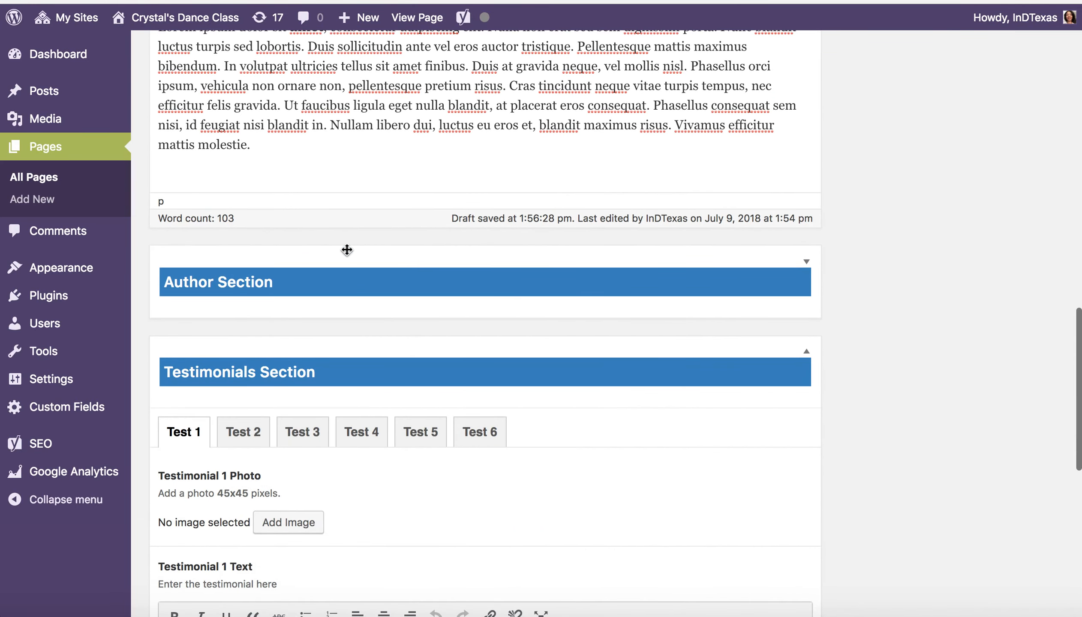
- Expand the Author Section and review its author name, title color and biography fields
{"action": "left_click", "coordinate": [295, 293]}
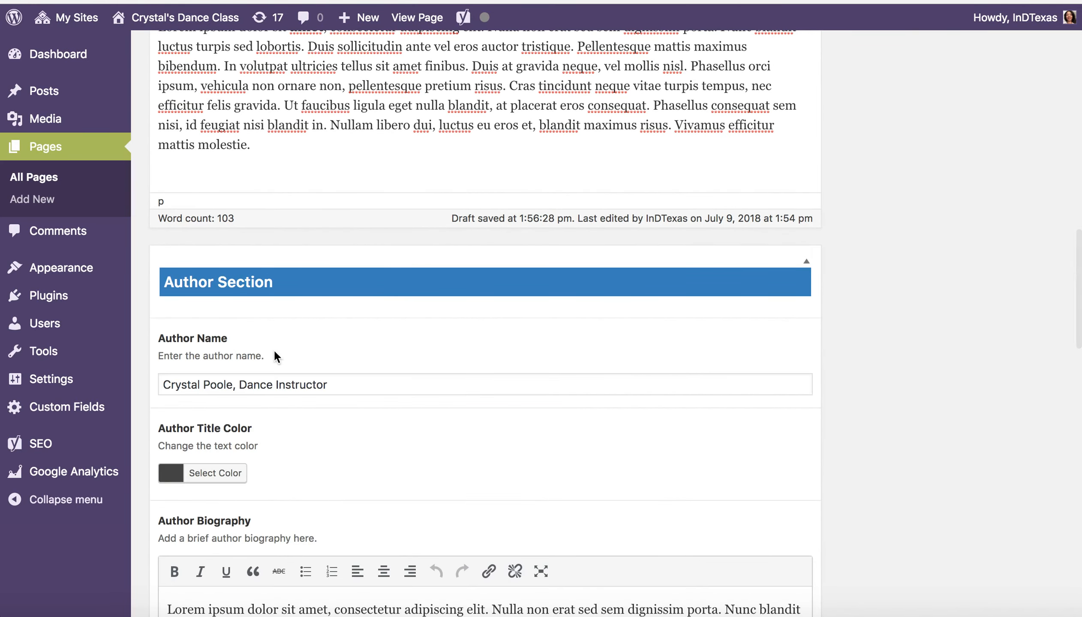
{"action": "scroll", "coordinate": [274, 347], "scroll_direction": "down", "scroll_amount": 1}
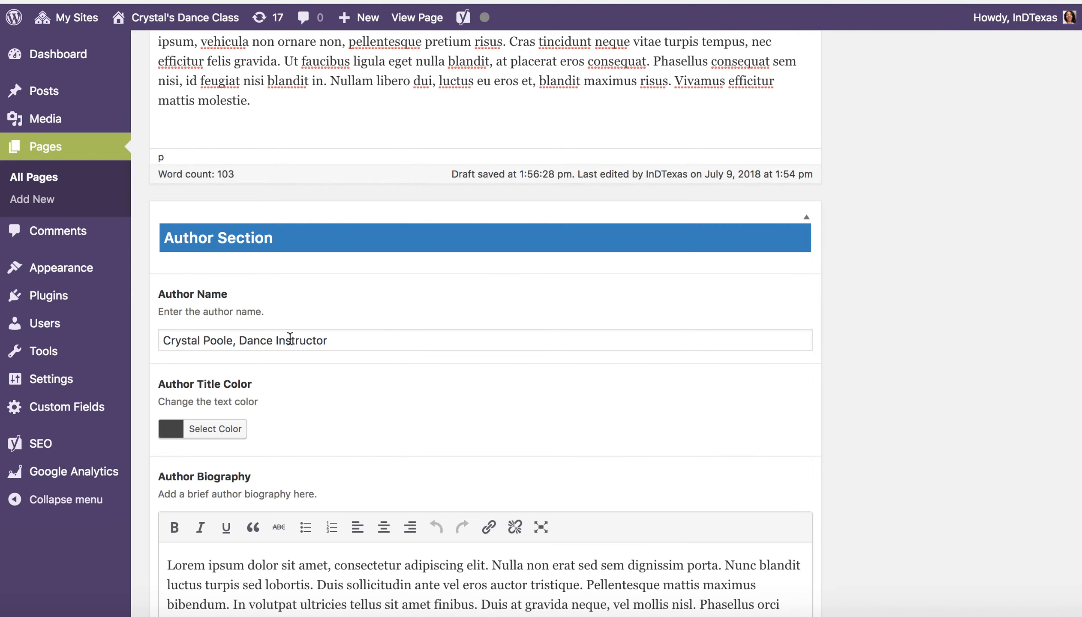
{"action": "scroll", "coordinate": [306, 410], "scroll_direction": "down", "scroll_amount": 3}
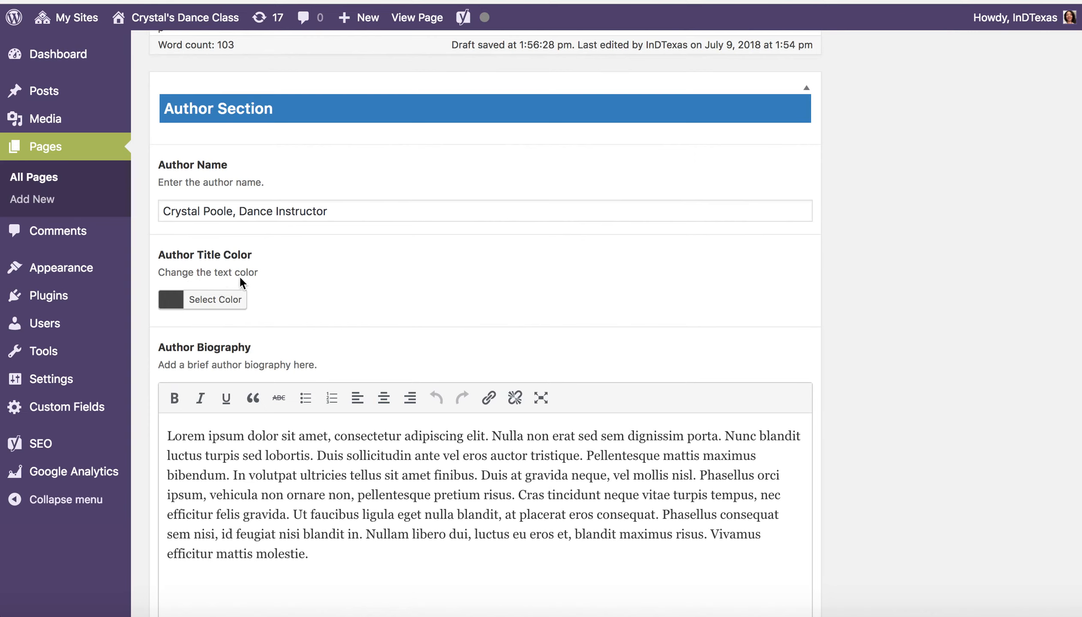
{"action": "scroll", "coordinate": [245, 442], "scroll_direction": "down", "scroll_amount": 5}
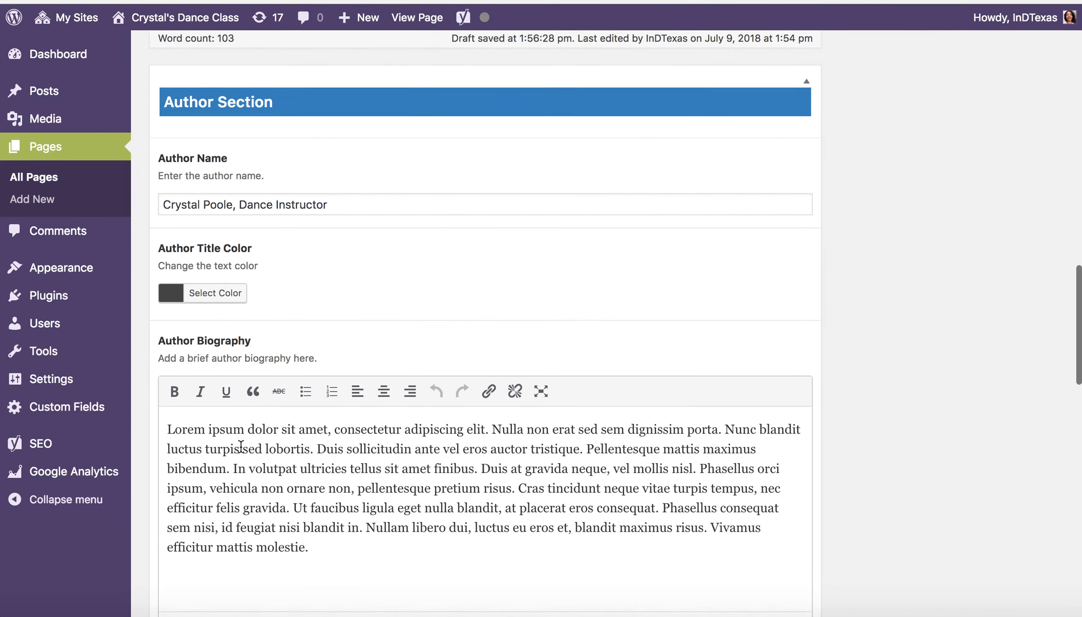
{"action": "left_click", "coordinate": [181, 254]}
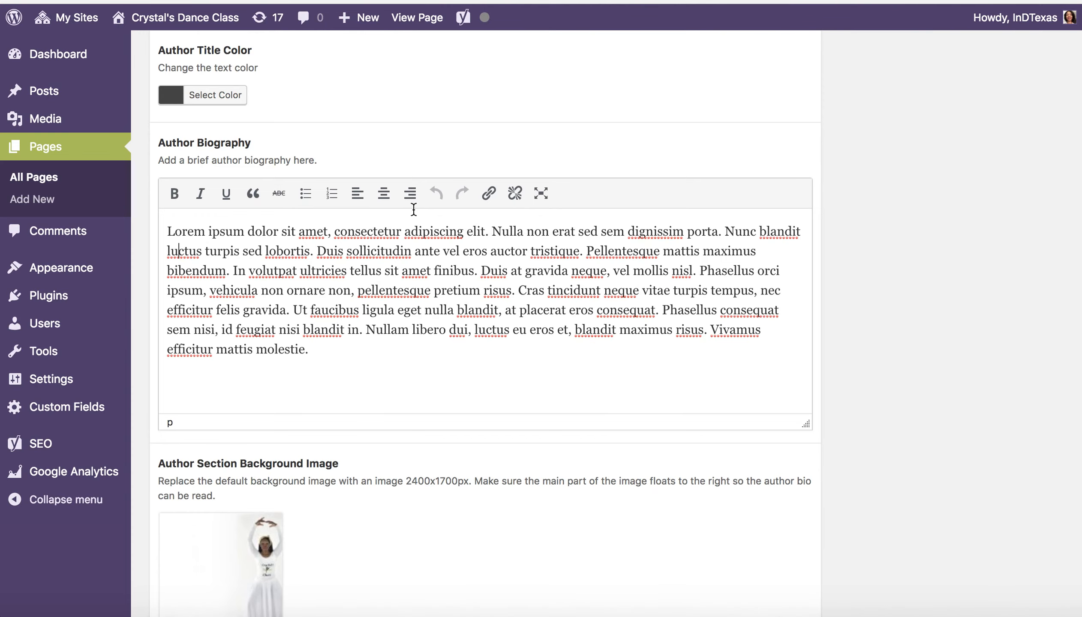
{"action": "scroll", "coordinate": [375, 339], "scroll_direction": "down", "scroll_amount": 5}
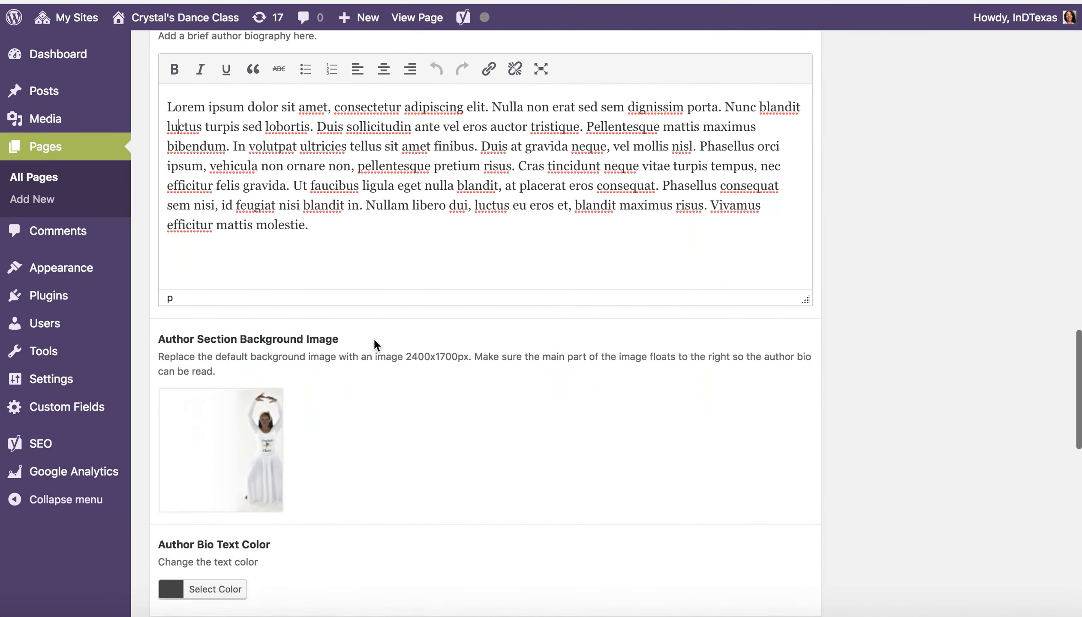
{"action": "scroll", "coordinate": [374, 339], "scroll_direction": "up", "scroll_amount": 5}
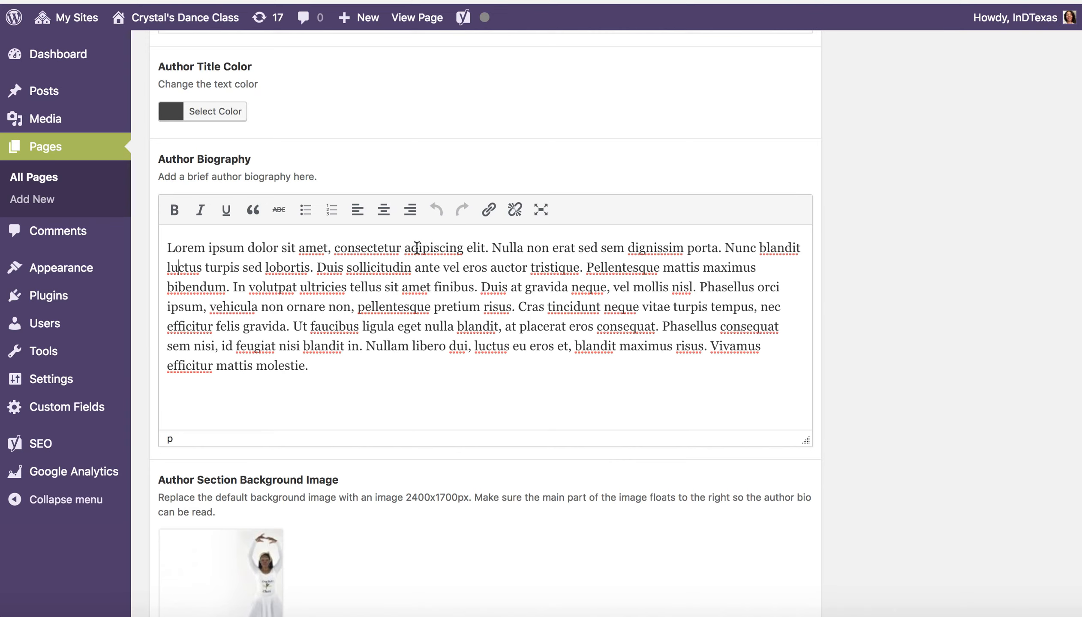
{"action": "left_click_drag", "start_coordinate": [405, 248], "coordinate": [446, 247]}
{"action": "left_click", "coordinate": [489, 210]}
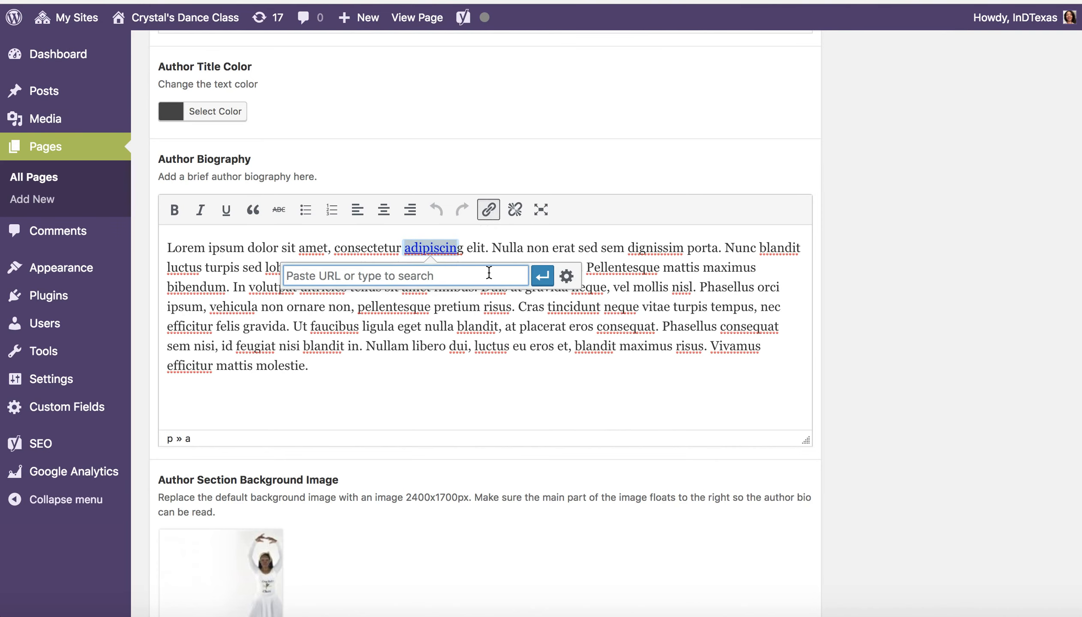
{"action": "type", "text": "w"}
{"action": "key", "text": "BackSpace"}
{"action": "type", "text": "http://indtexas.com"}
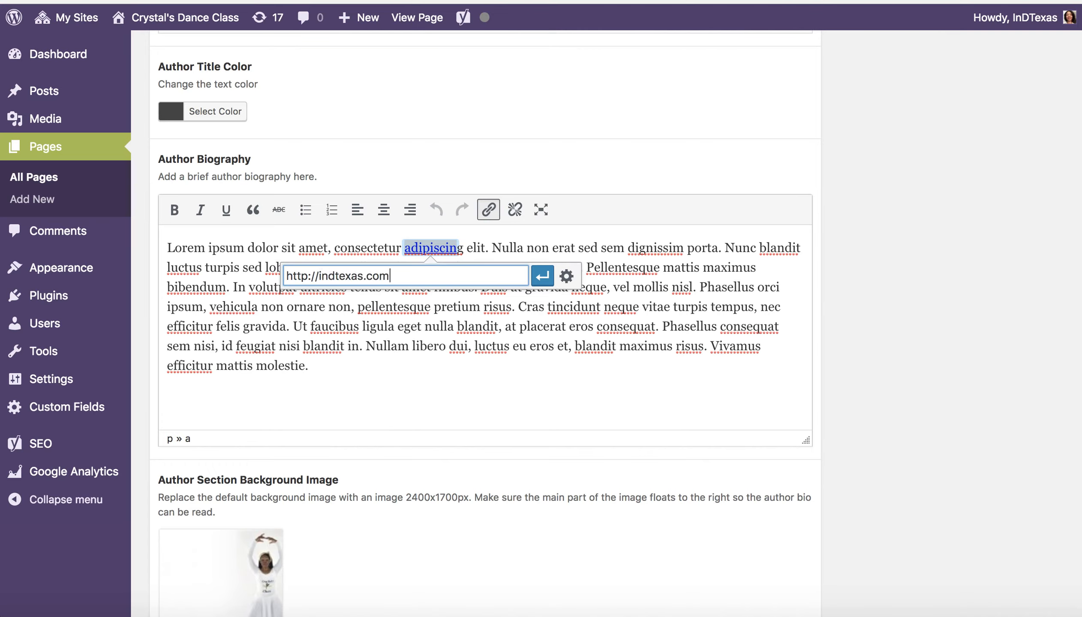
{"action": "left_click", "coordinate": [543, 277]}
{"action": "left_click", "coordinate": [473, 322]}
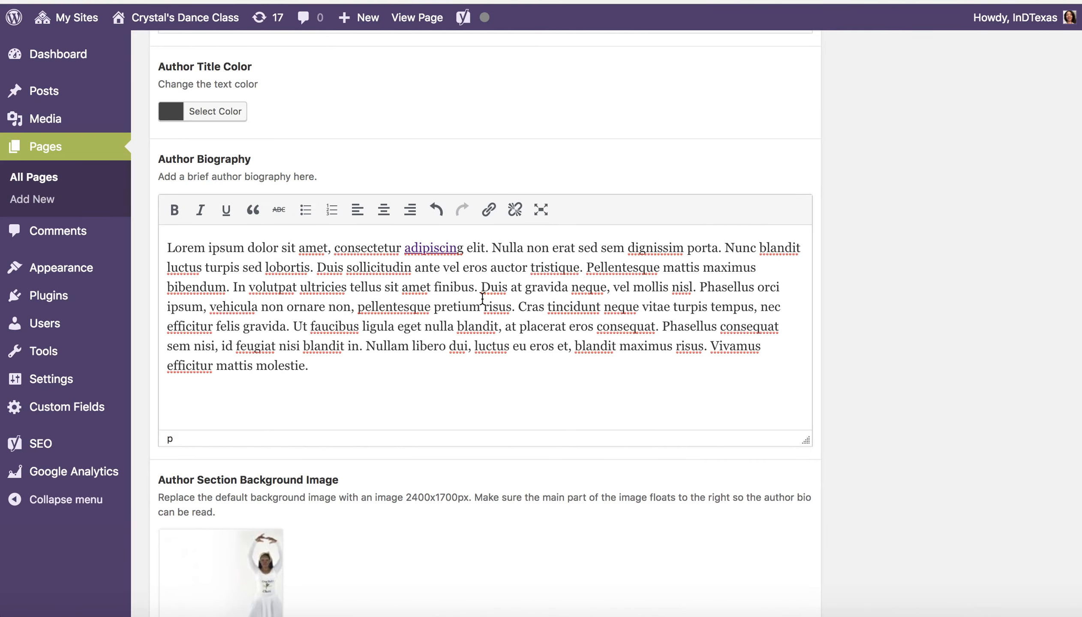
- Replace the Author Section background image with the media library photo of the white-capped dancer whose raised hand is fully in frame
{"action": "scroll", "coordinate": [391, 330], "scroll_direction": "down", "scroll_amount": 6}
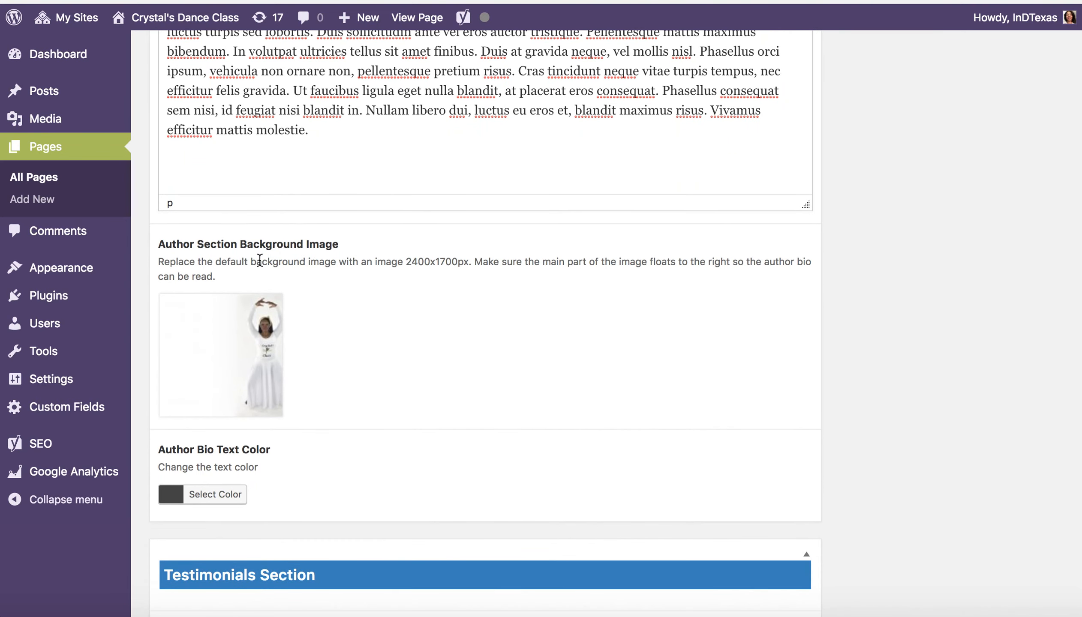
{"action": "left_click", "coordinate": [282, 294]}
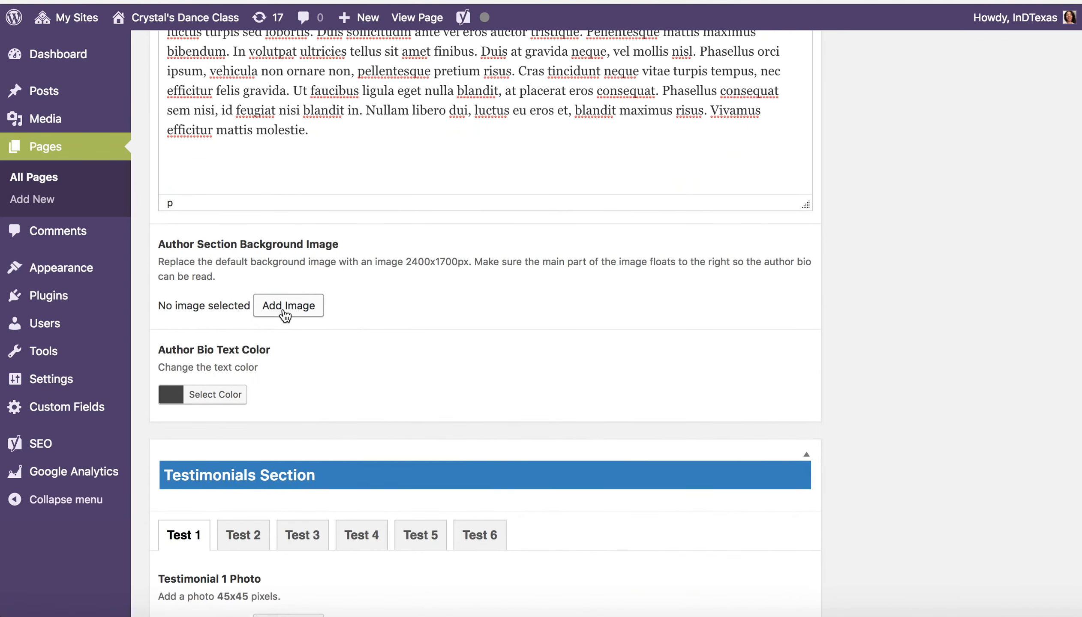
{"action": "left_click", "coordinate": [286, 307]}
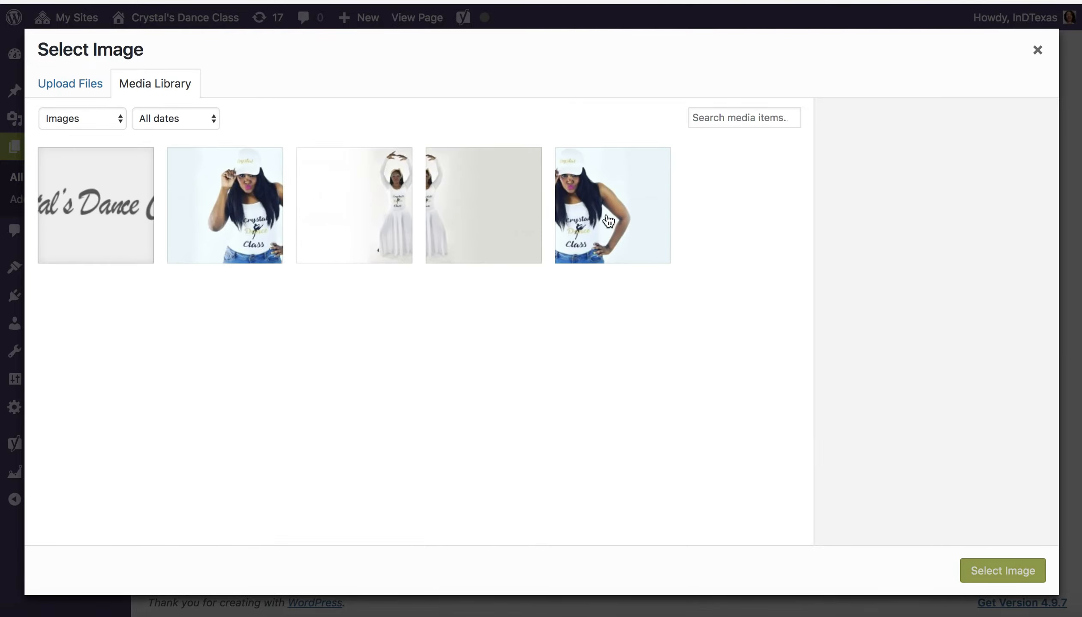
{"action": "left_click", "coordinate": [248, 214]}
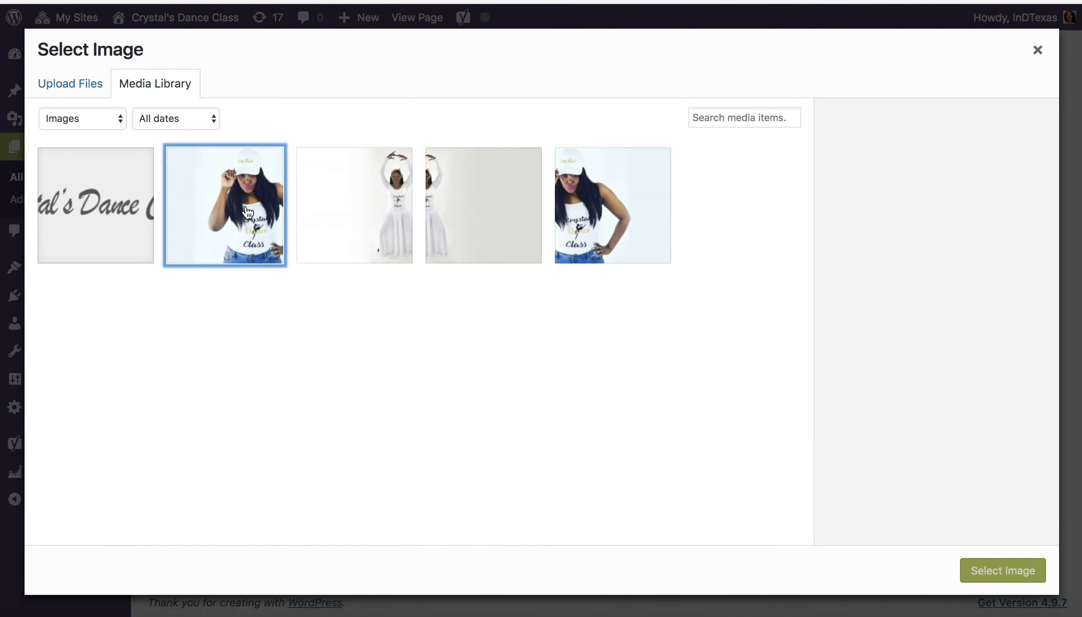
{"action": "left_click", "coordinate": [1002, 571]}
- Review the Testimonial 1 photo, text and name fields, opening its image picker and closing it without choosing a photo
{"action": "scroll", "coordinate": [924, 382], "scroll_direction": "up", "scroll_amount": 10}
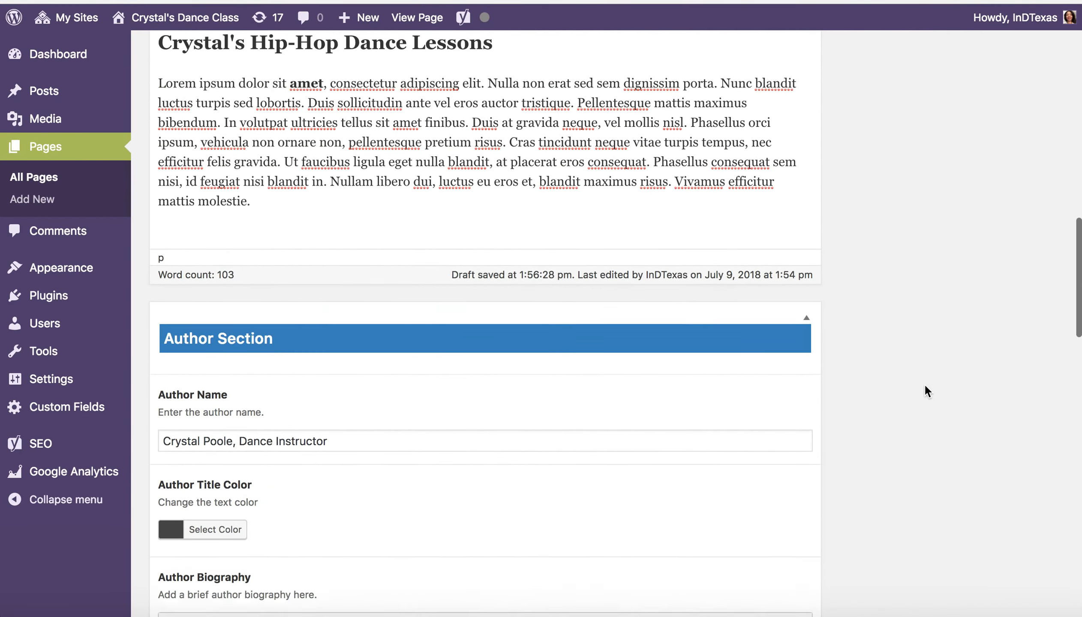
{"action": "scroll", "coordinate": [924, 383], "scroll_direction": "down", "scroll_amount": 20}
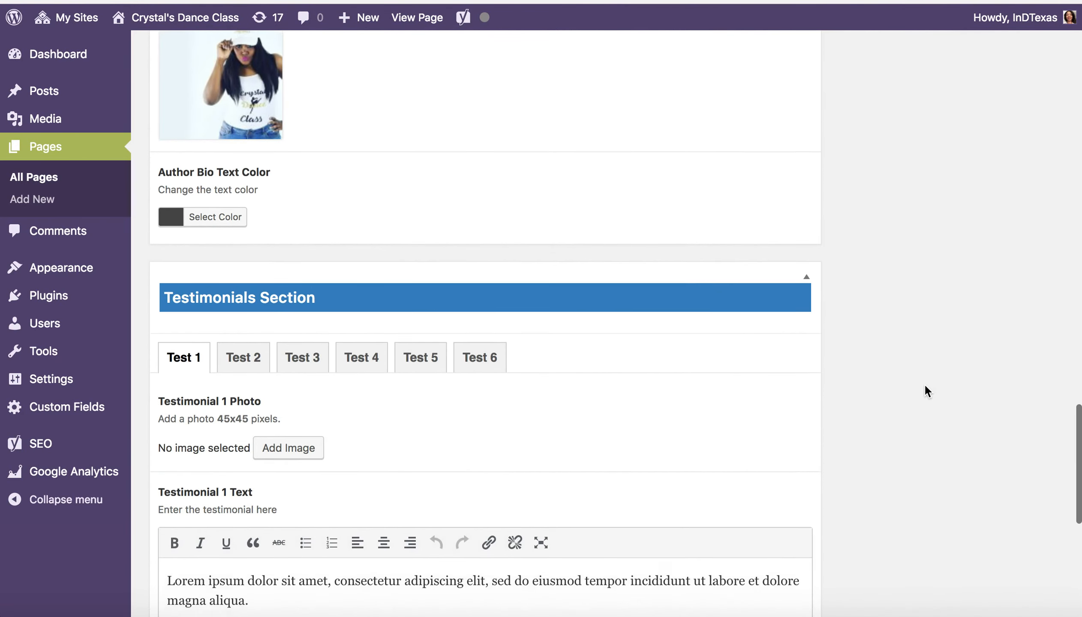
{"action": "scroll", "coordinate": [925, 386], "scroll_direction": "down", "scroll_amount": 5}
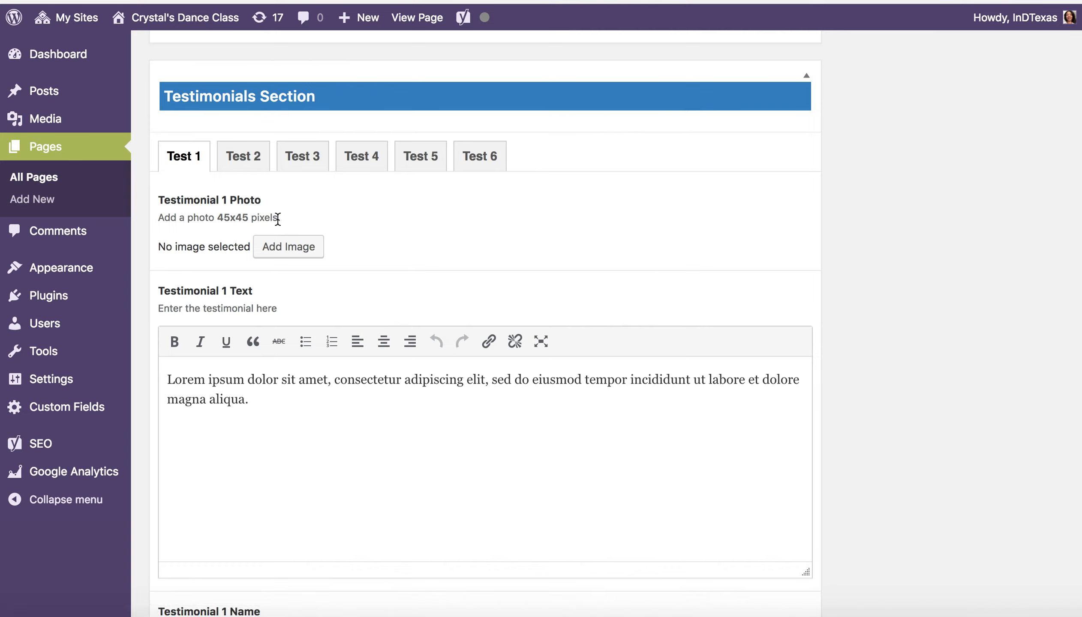
{"action": "left_click", "coordinate": [285, 248]}
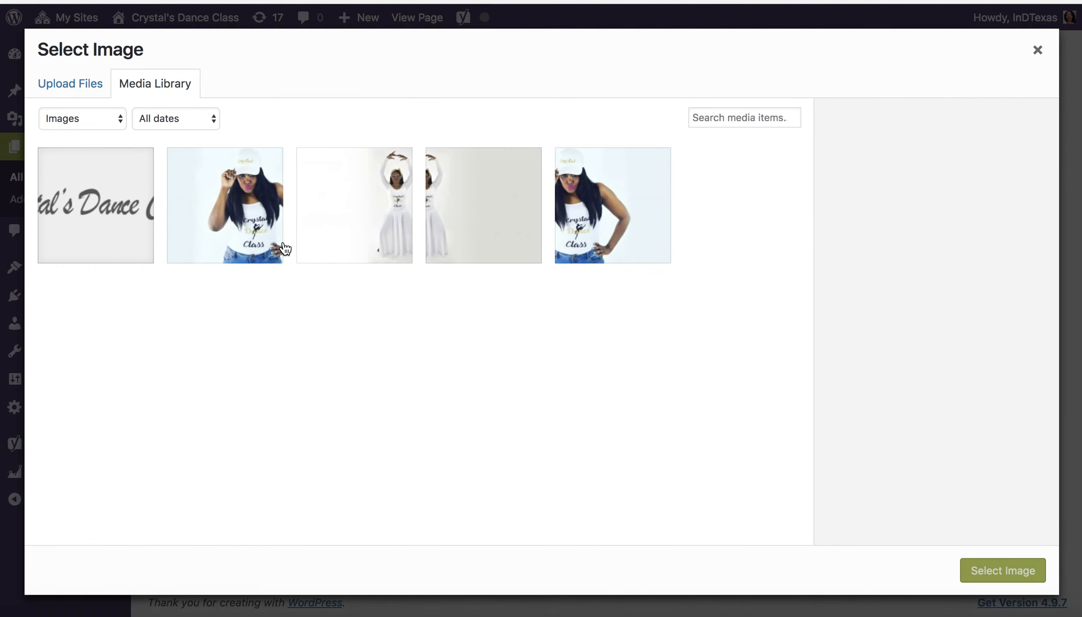
{"action": "left_click", "coordinate": [1036, 49]}
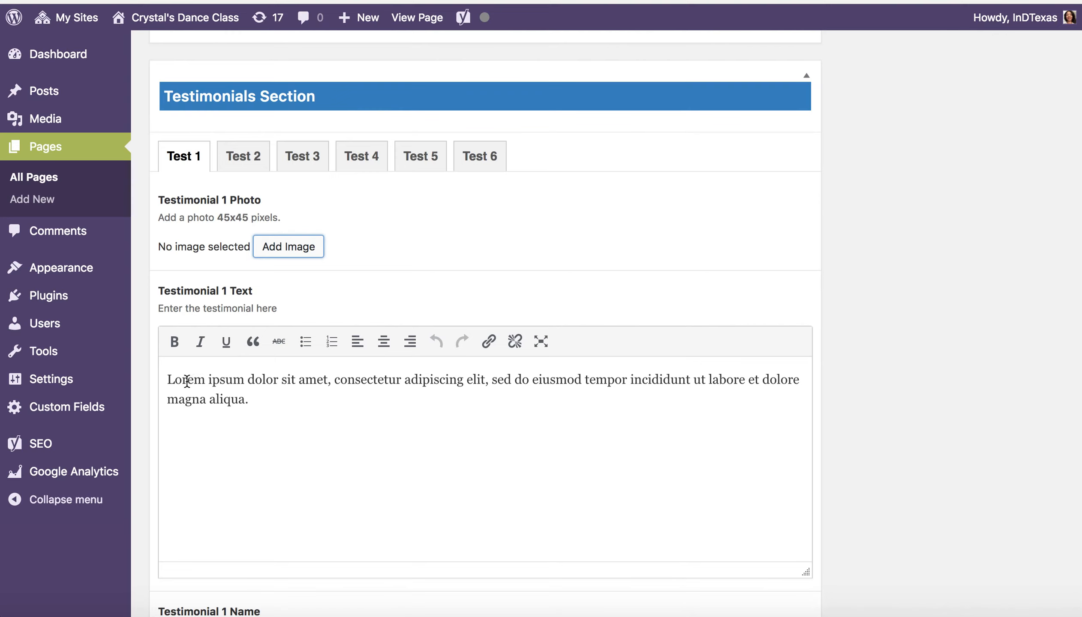
{"action": "scroll", "coordinate": [236, 416], "scroll_direction": "down", "scroll_amount": 5}
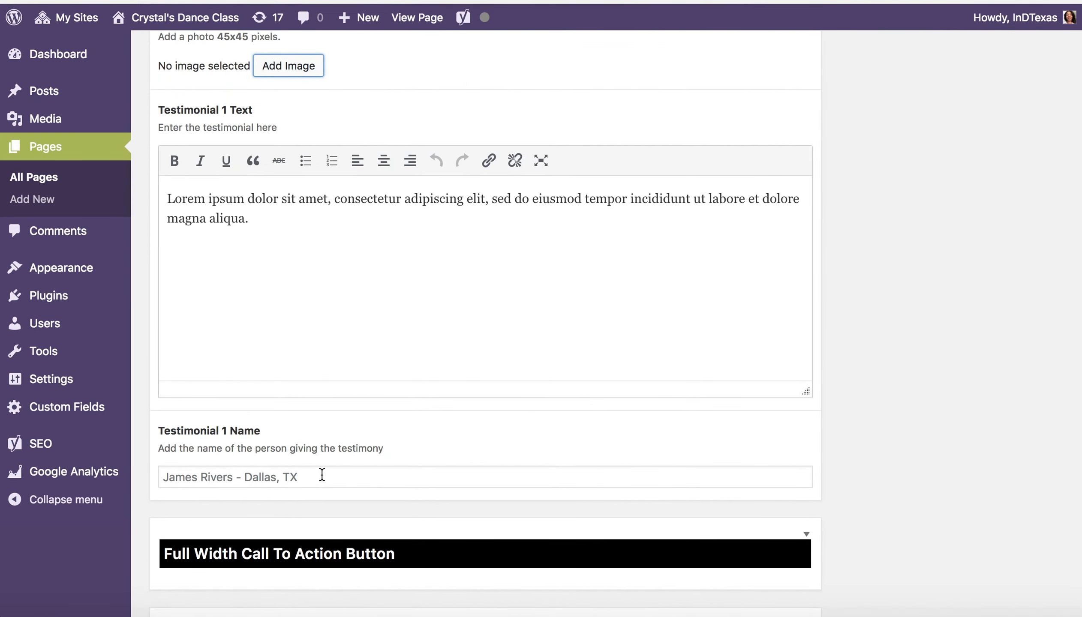
{"action": "scroll", "coordinate": [336, 301], "scroll_direction": "up", "scroll_amount": 7}
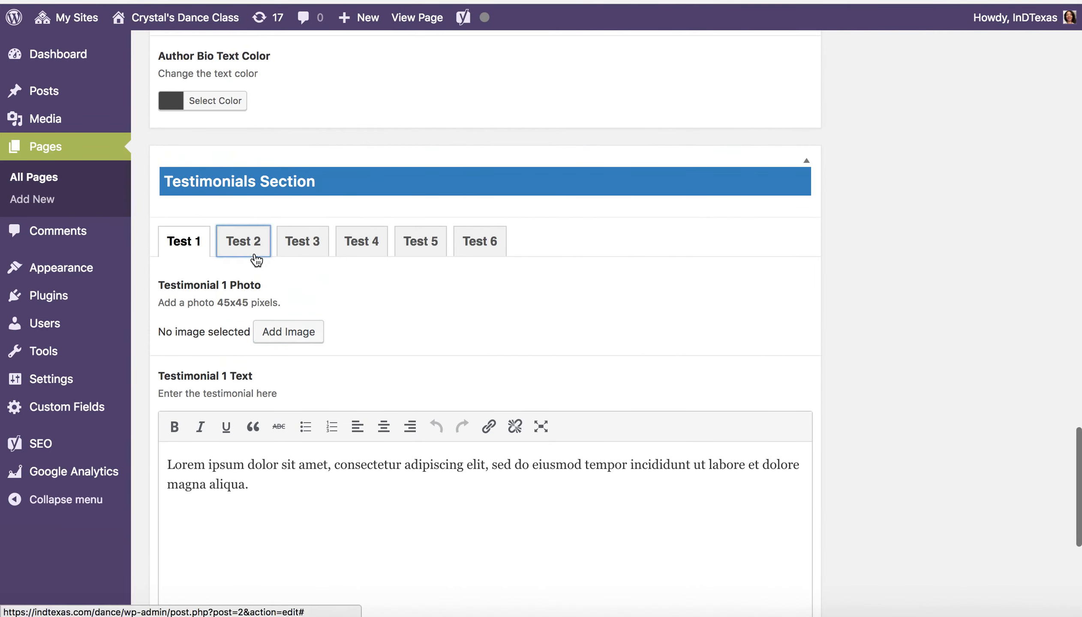
- Look through the fields of testimonials 2 to 6 in the Testimonials Section
{"action": "left_click", "coordinate": [256, 258]}
{"action": "left_click", "coordinate": [312, 246]}
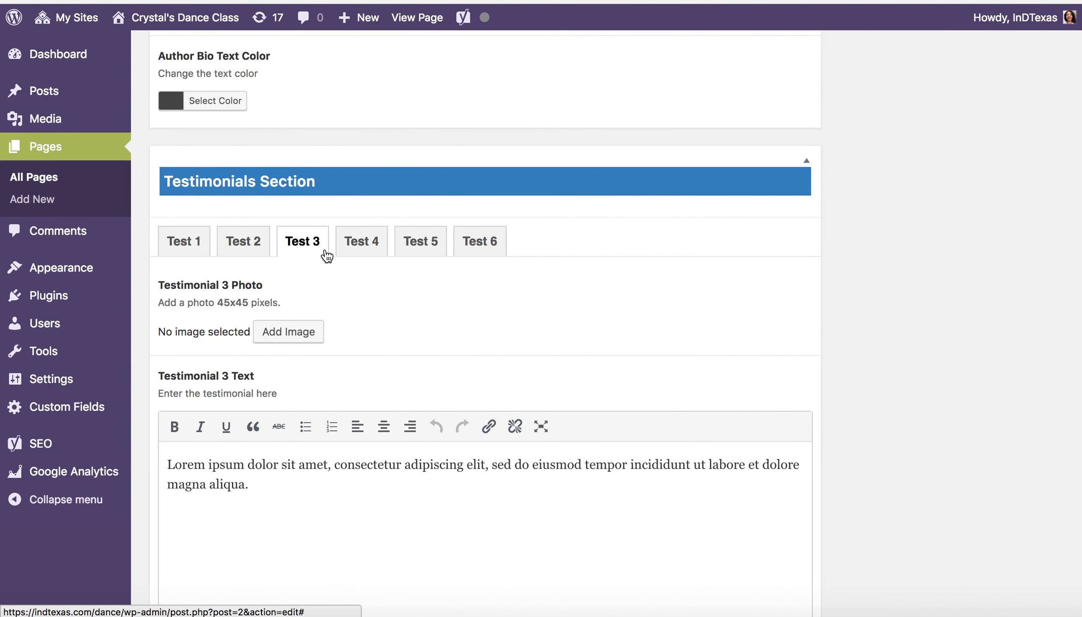
{"action": "left_click", "coordinate": [359, 241]}
{"action": "left_click", "coordinate": [419, 241]}
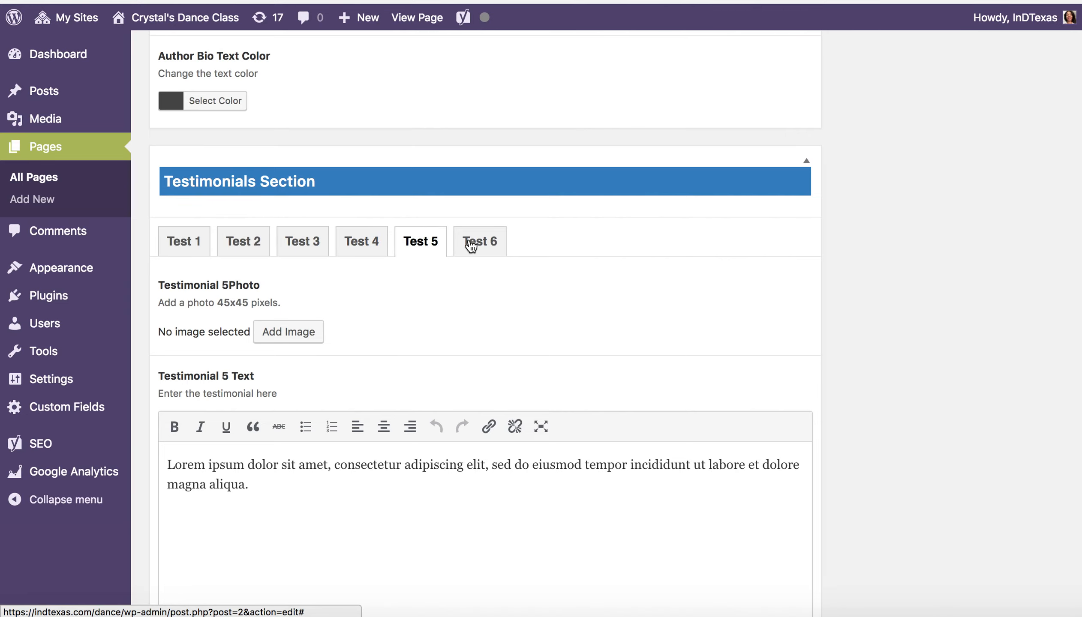
{"action": "left_click", "coordinate": [471, 245]}
{"action": "scroll", "coordinate": [409, 345], "scroll_direction": "down", "scroll_amount": 5}
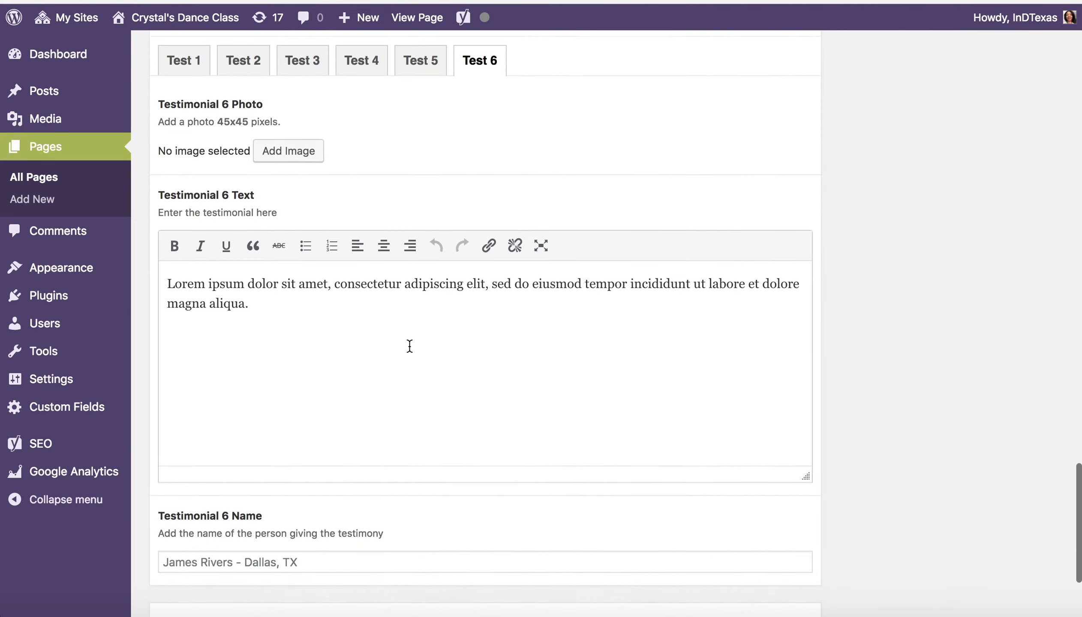
- Update the published Home Page with the author section changes
{"action": "scroll", "coordinate": [408, 346], "scroll_direction": "up", "scroll_amount": 8}
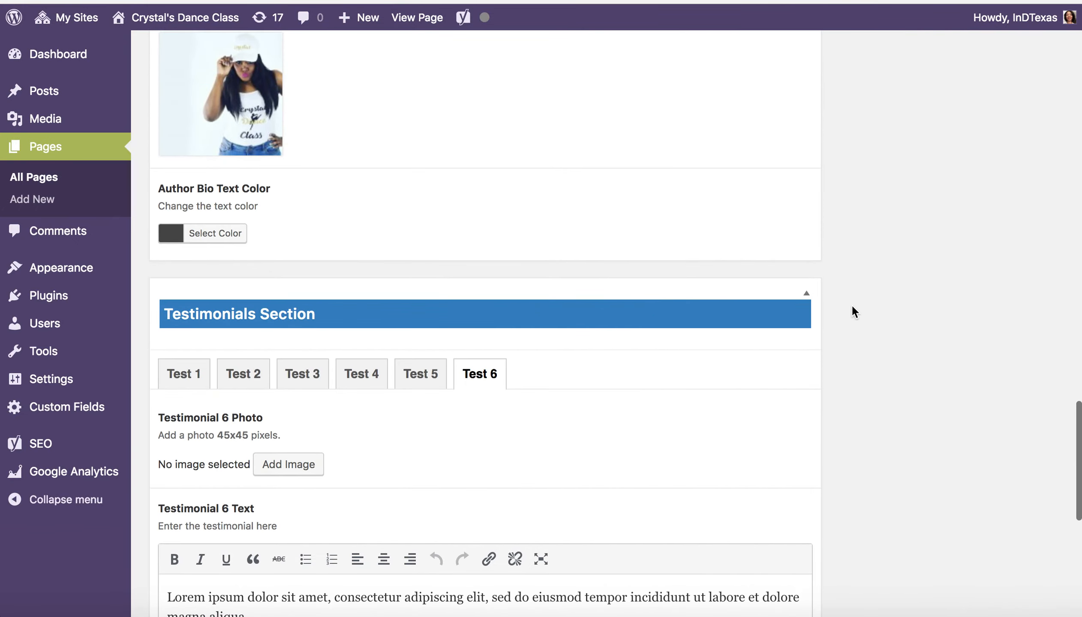
{"action": "scroll", "coordinate": [852, 307], "scroll_direction": "up", "scroll_amount": 20}
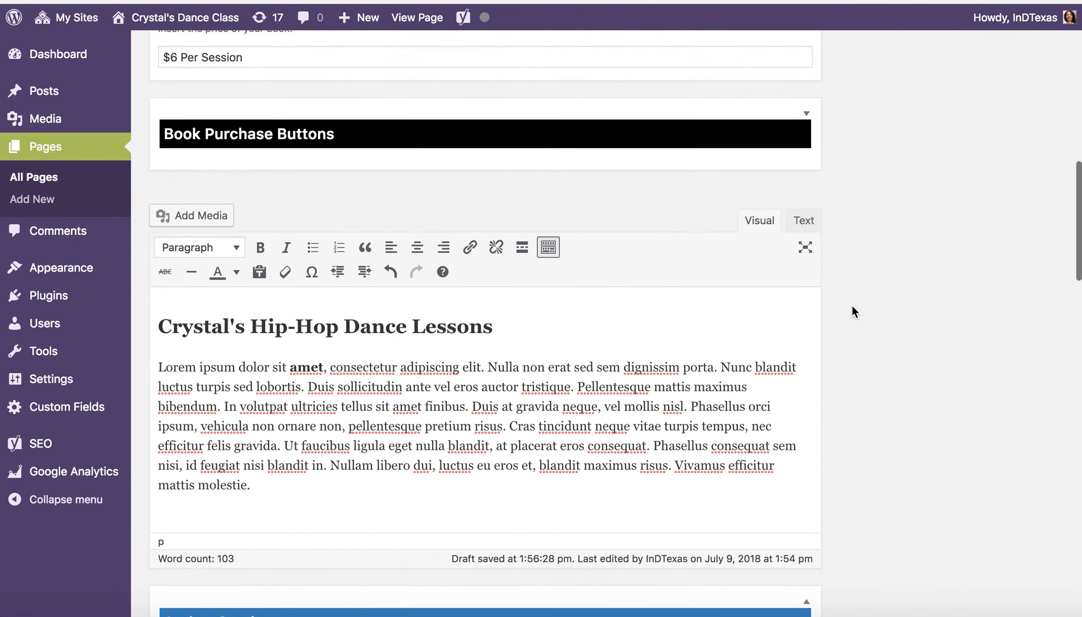
{"action": "scroll", "coordinate": [852, 311], "scroll_direction": "up", "scroll_amount": 20}
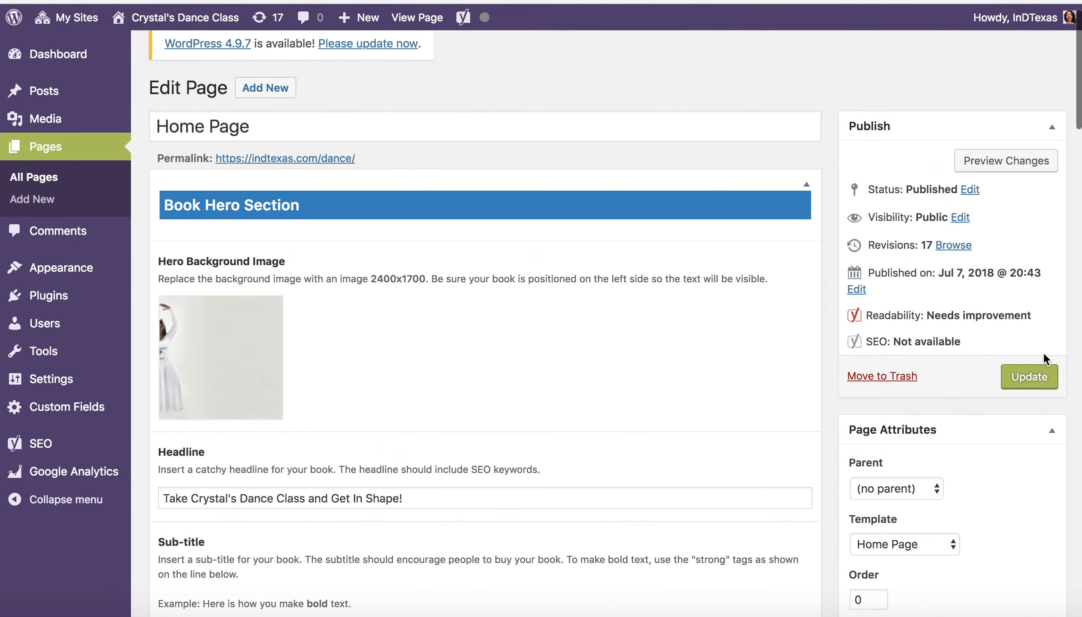
{"action": "left_click", "coordinate": [1043, 386]}
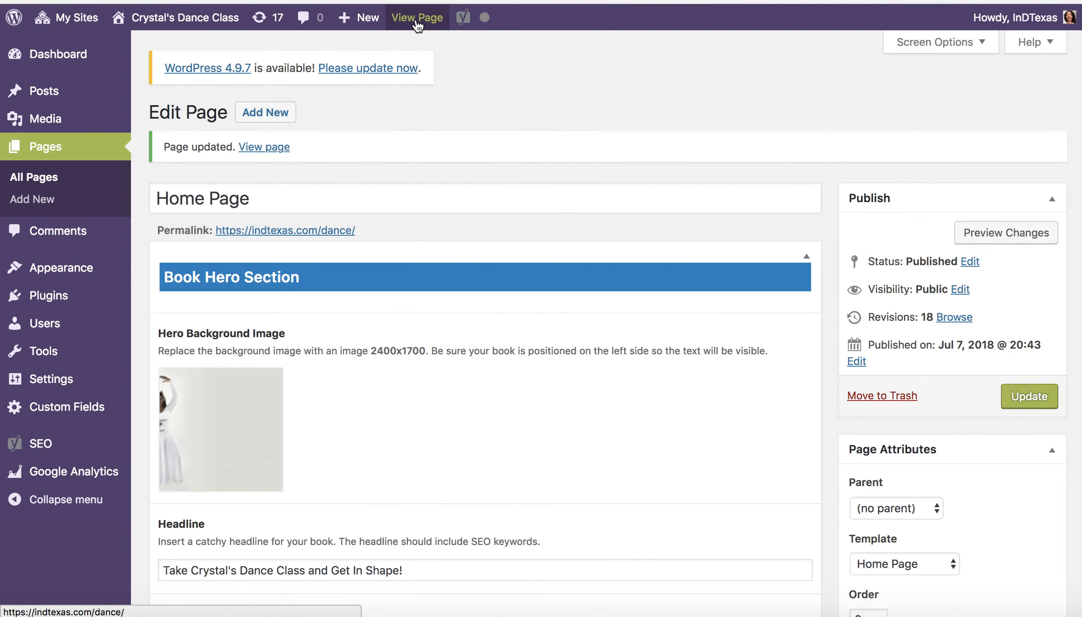
- View the live home page and check its hero, Hip-Hop Dance Lessons and author sections
{"action": "left_click", "coordinate": [416, 17]}
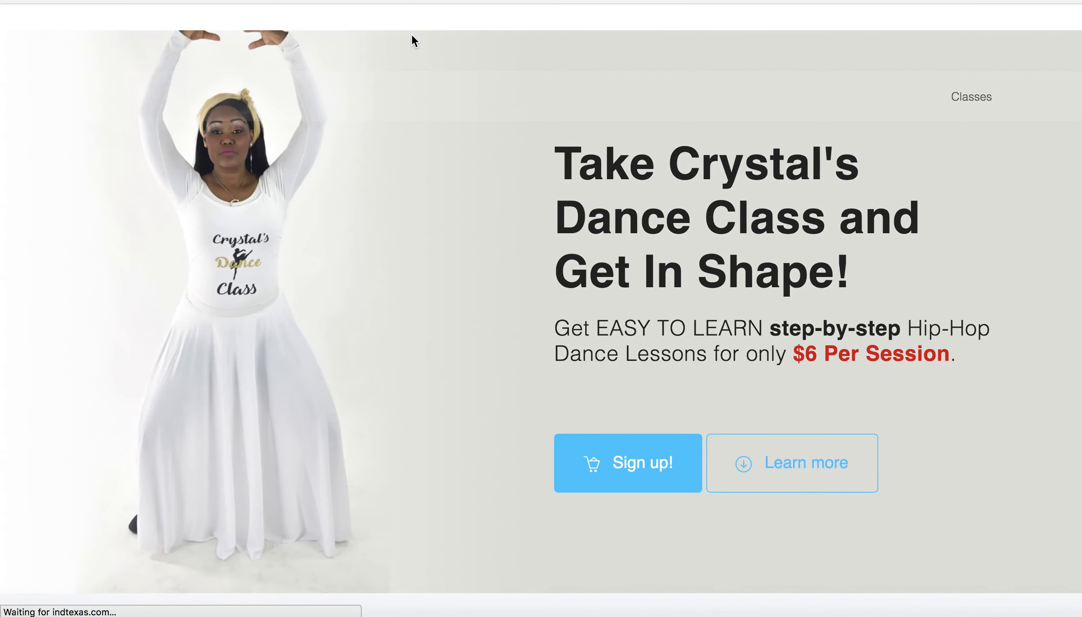
{"action": "scroll", "coordinate": [391, 202], "scroll_direction": "down", "scroll_amount": 3}
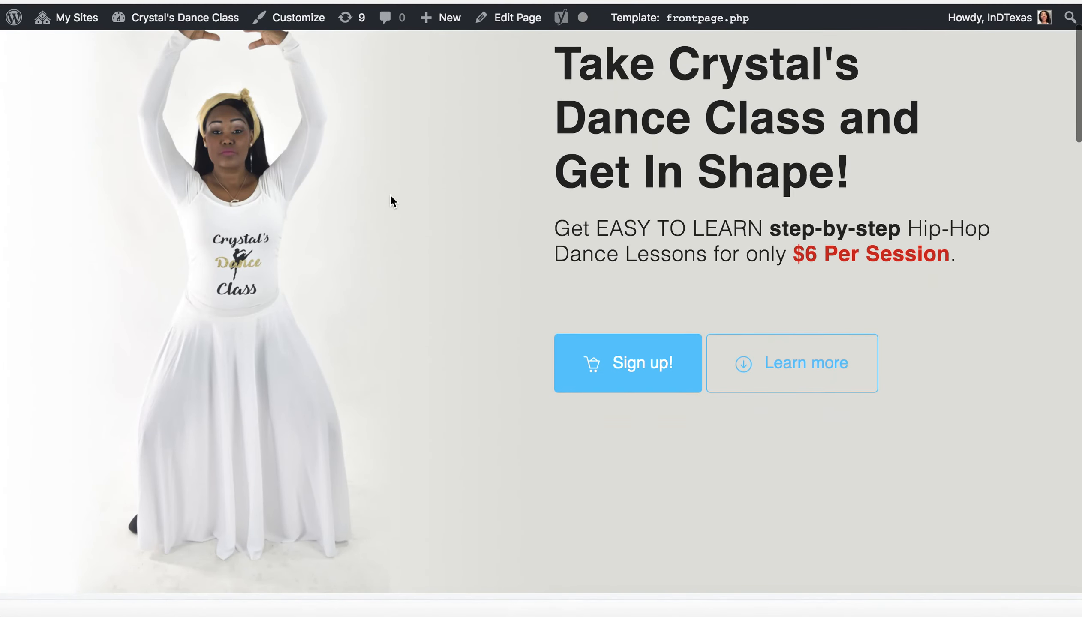
{"action": "scroll", "coordinate": [334, 293], "scroll_direction": "down", "scroll_amount": 5}
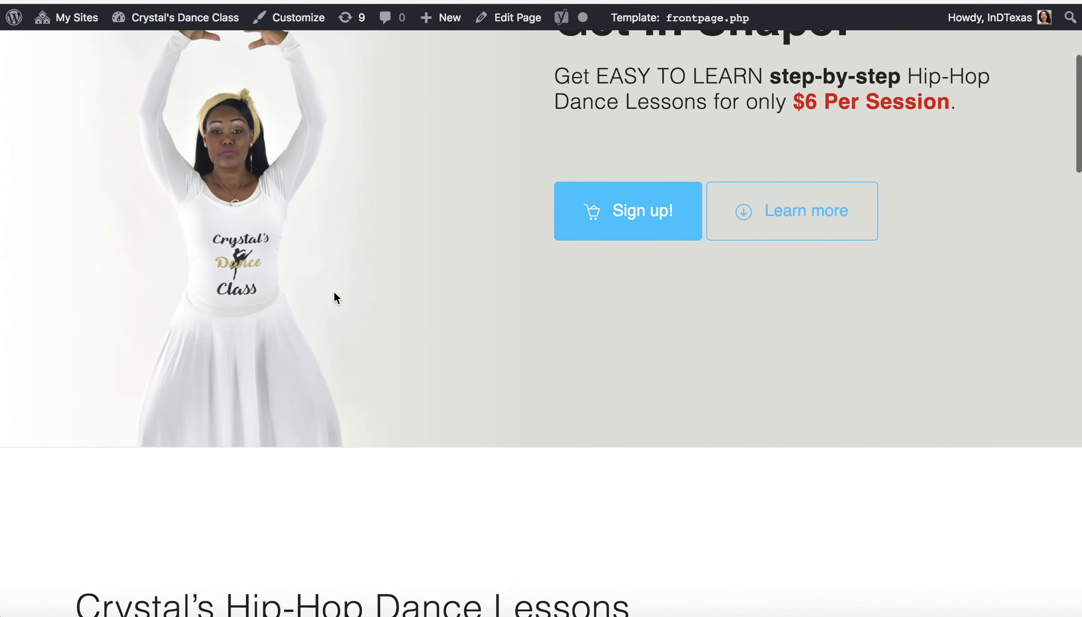
{"action": "scroll", "coordinate": [334, 292], "scroll_direction": "down", "scroll_amount": 10}
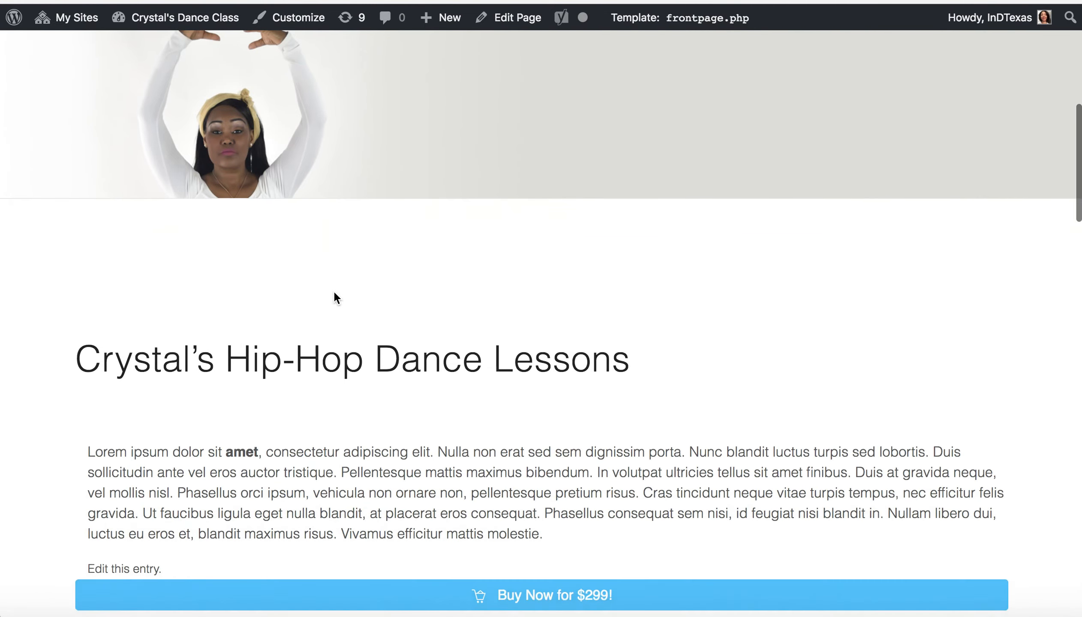
{"action": "scroll", "coordinate": [335, 293], "scroll_direction": "down", "scroll_amount": 10}
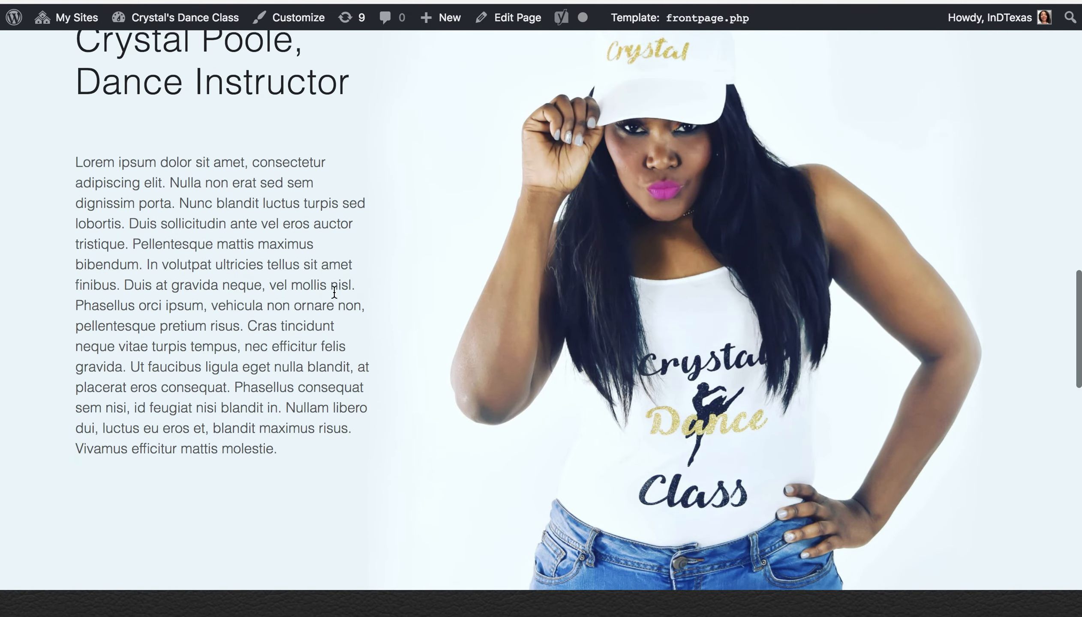
{"action": "scroll", "coordinate": [334, 292], "scroll_direction": "up", "scroll_amount": 12}
{"action": "scroll", "coordinate": [334, 292], "scroll_direction": "up", "scroll_amount": 12}
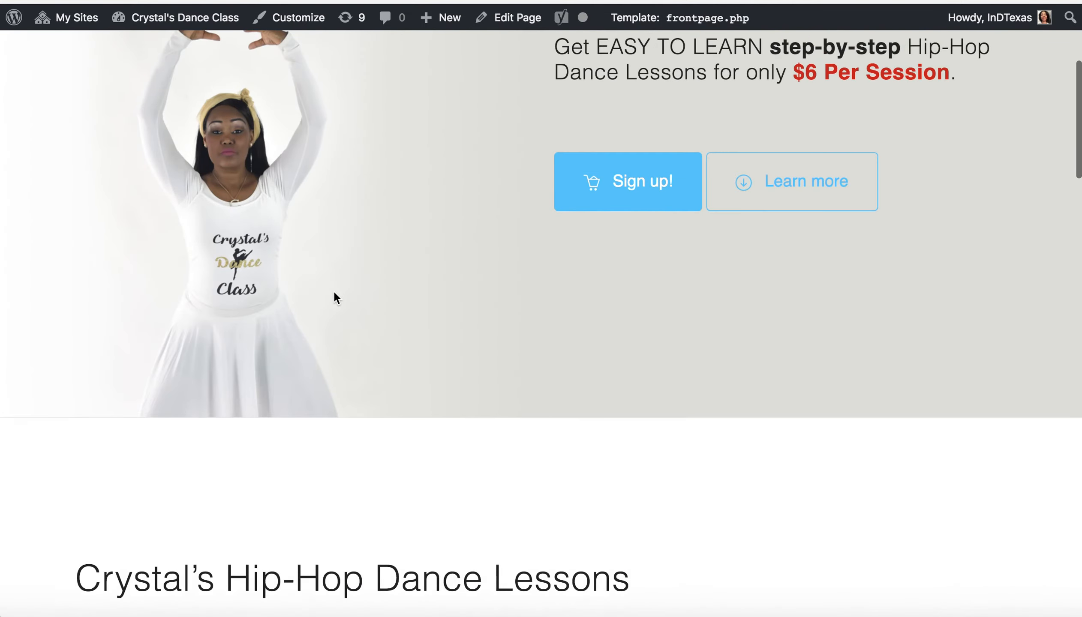